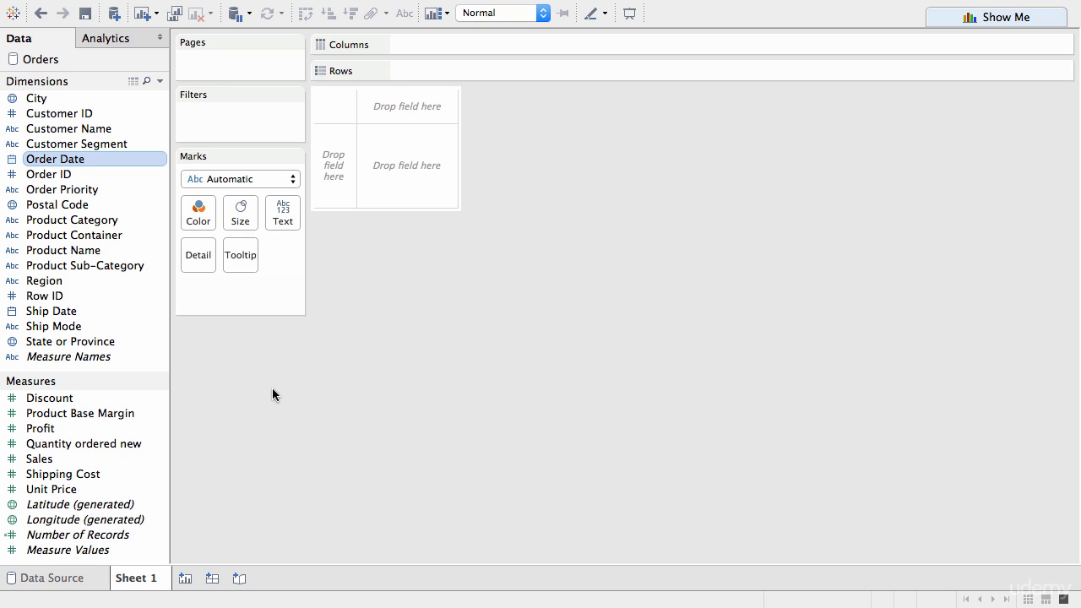
pyautogui.click(51, 205)
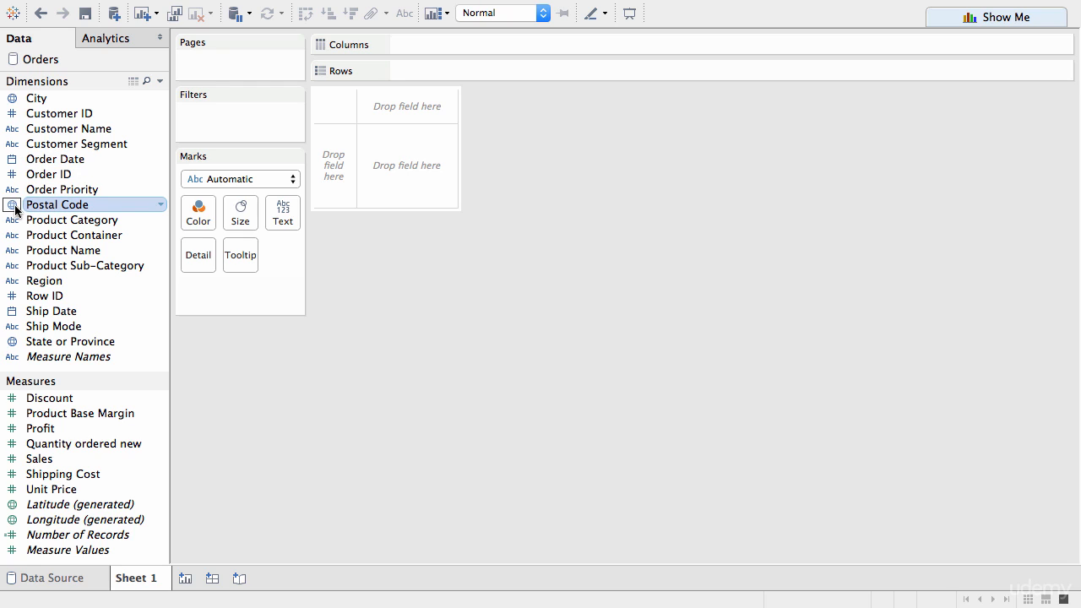
pyautogui.click(64, 343)
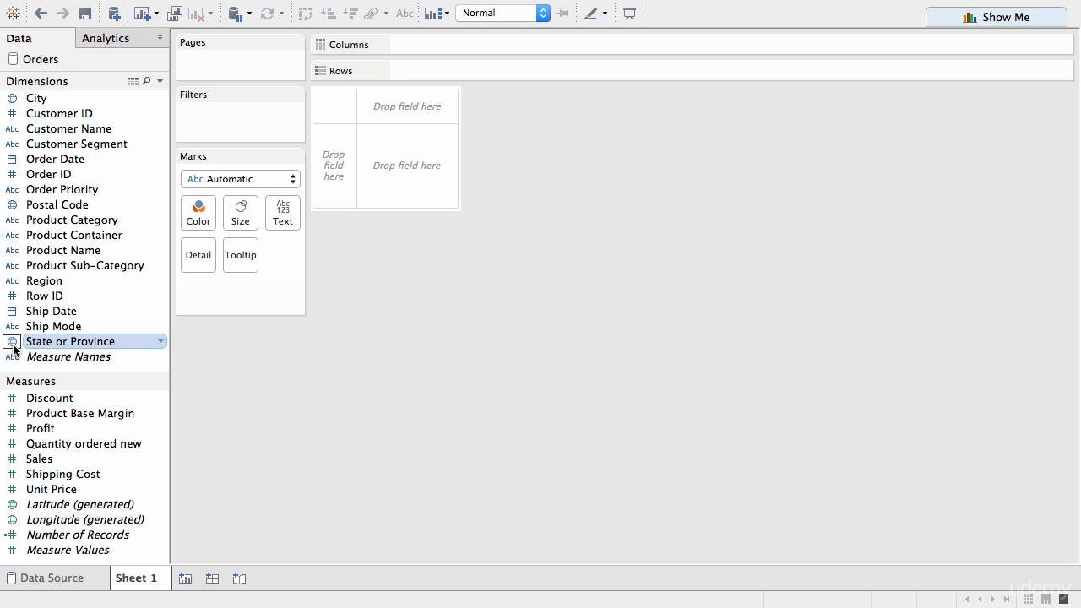
pyautogui.click(49, 99)
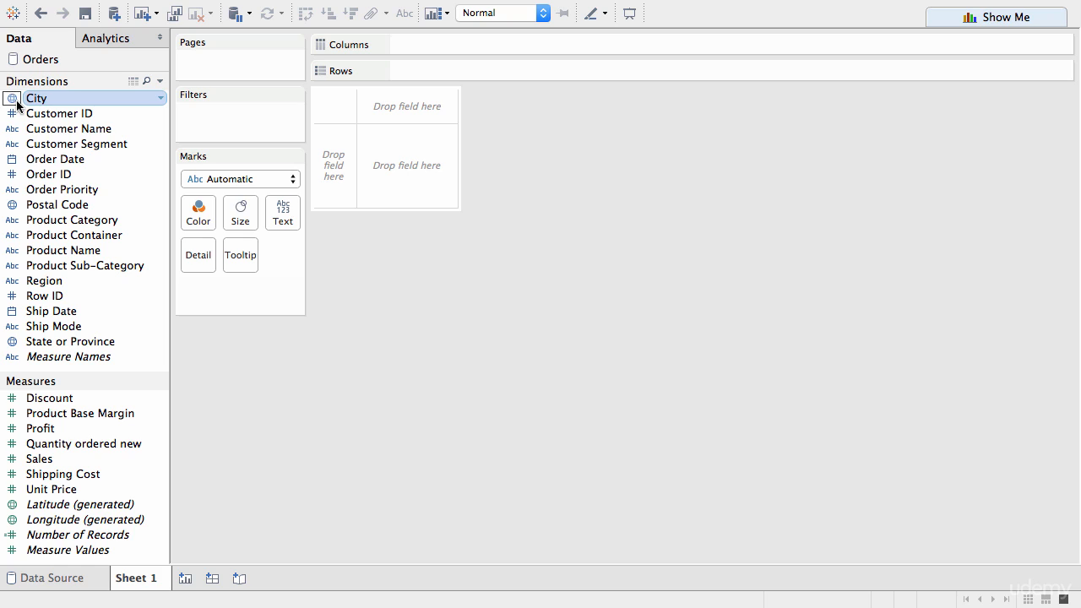
pyautogui.click(46, 208)
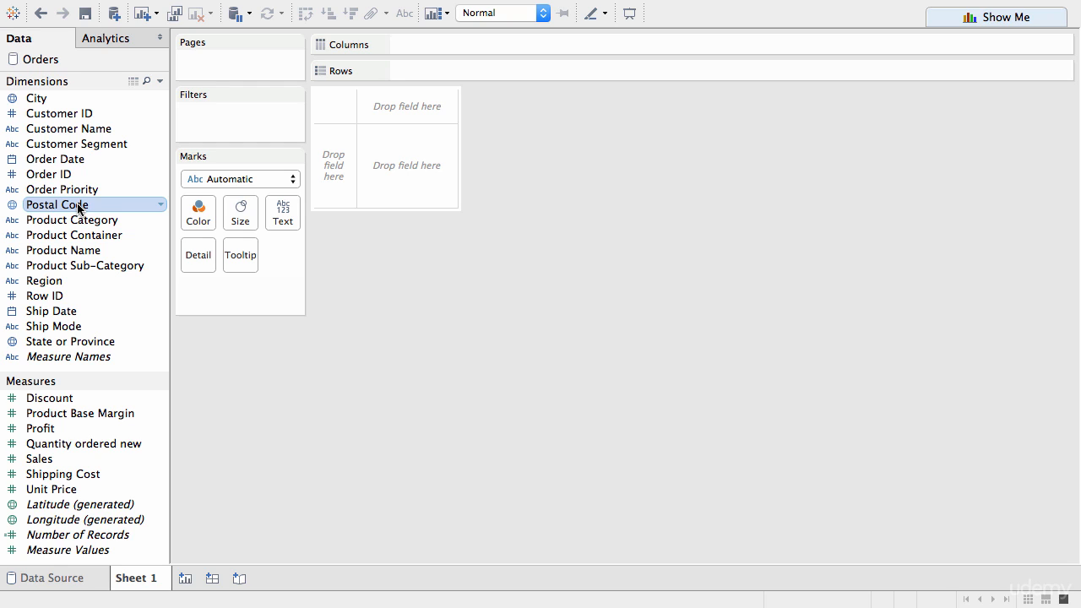
# Step: Plot the State or Province dimension on a map and inspect the Oregon and Washington marks
pyautogui.click(77, 343)
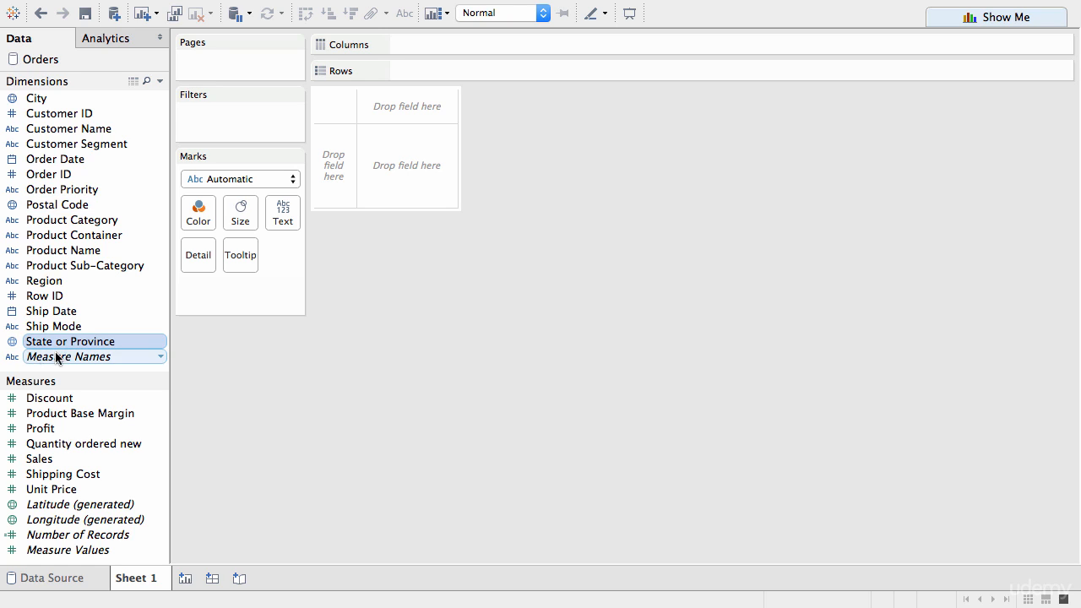
pyautogui.doubleClick(81, 343)
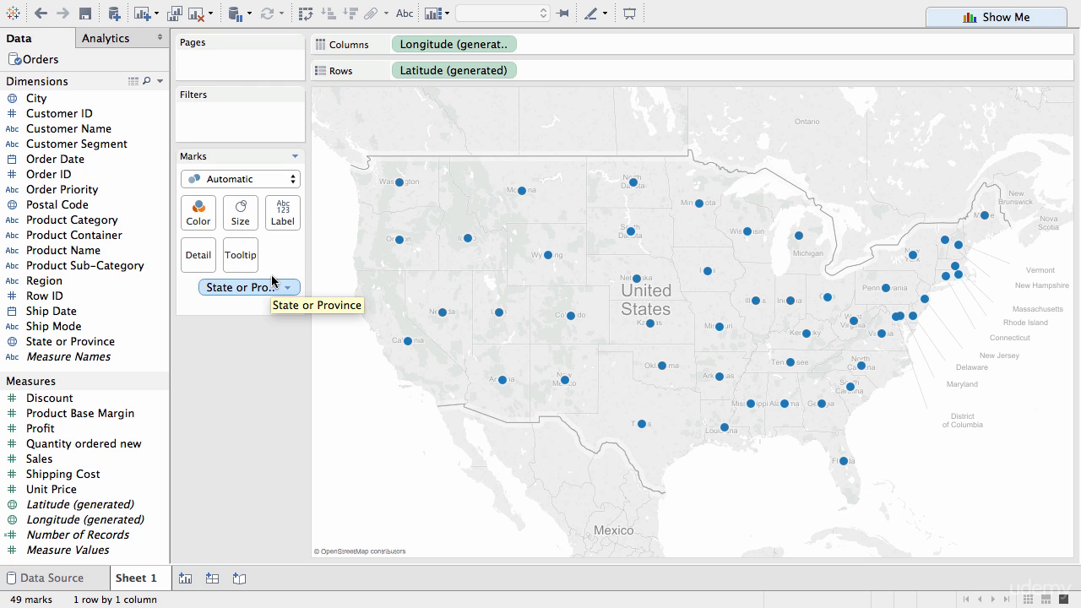
pyautogui.click(400, 242)
pyautogui.click(401, 245)
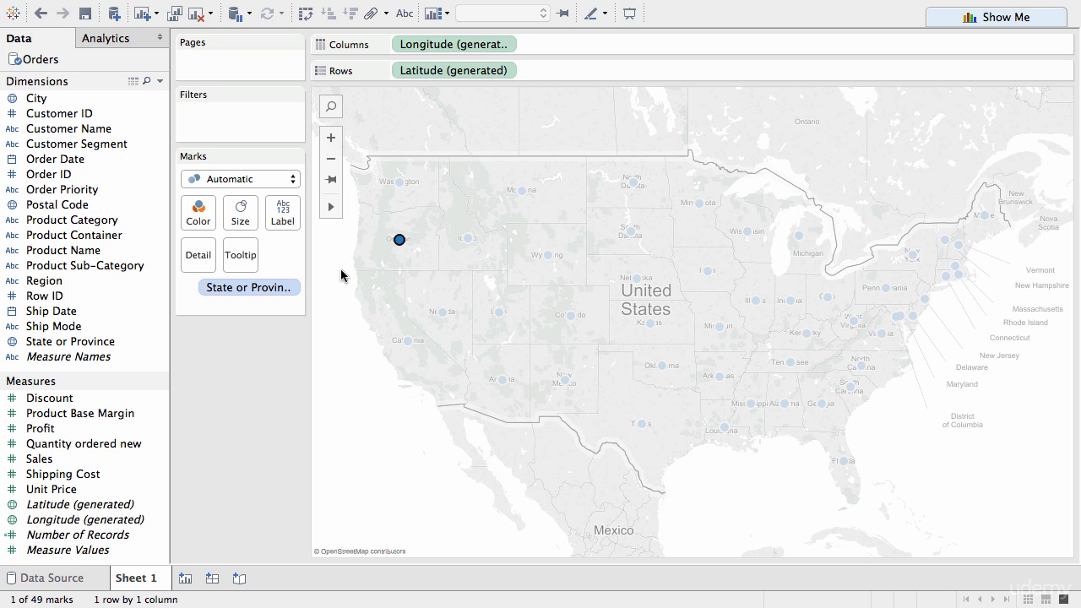
pyautogui.moveTo(400, 244)
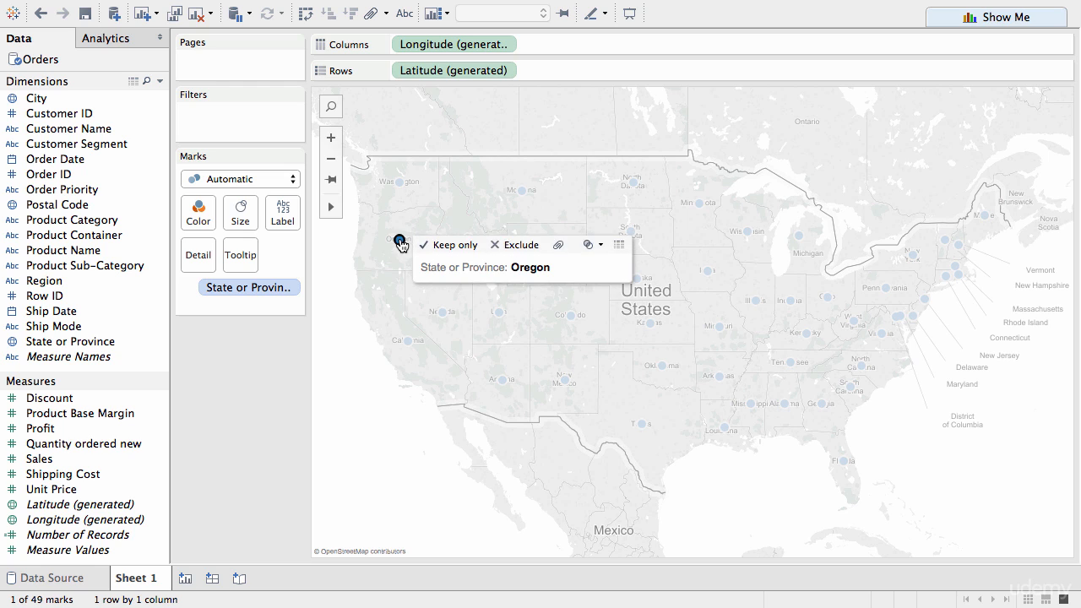
pyautogui.click(400, 242)
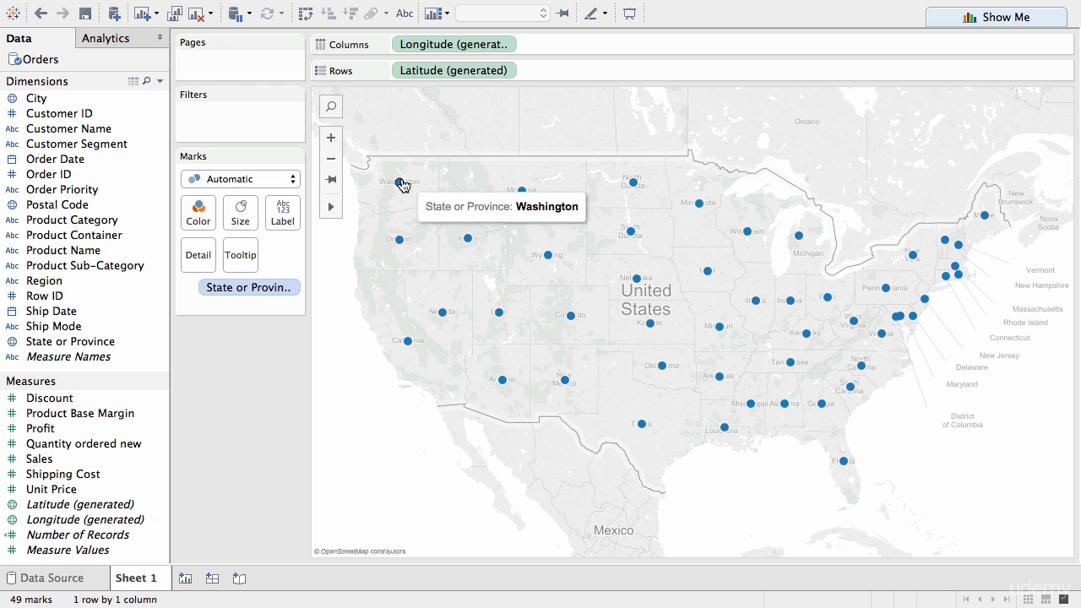
pyautogui.click(399, 183)
pyautogui.click(400, 184)
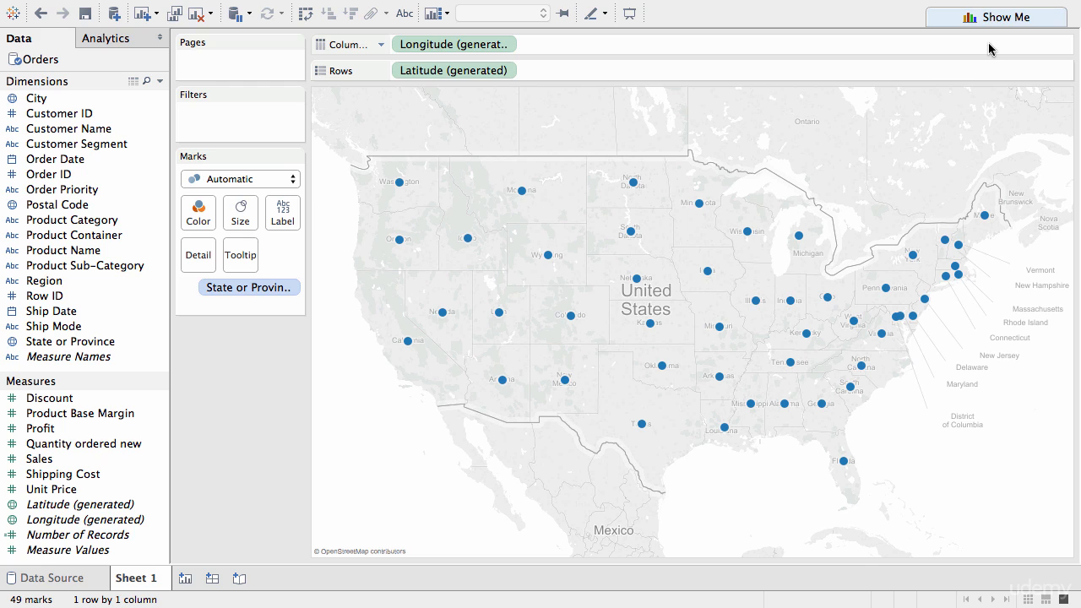
# Step: Change the symbol map of states to a filled map
pyautogui.click(975, 17)
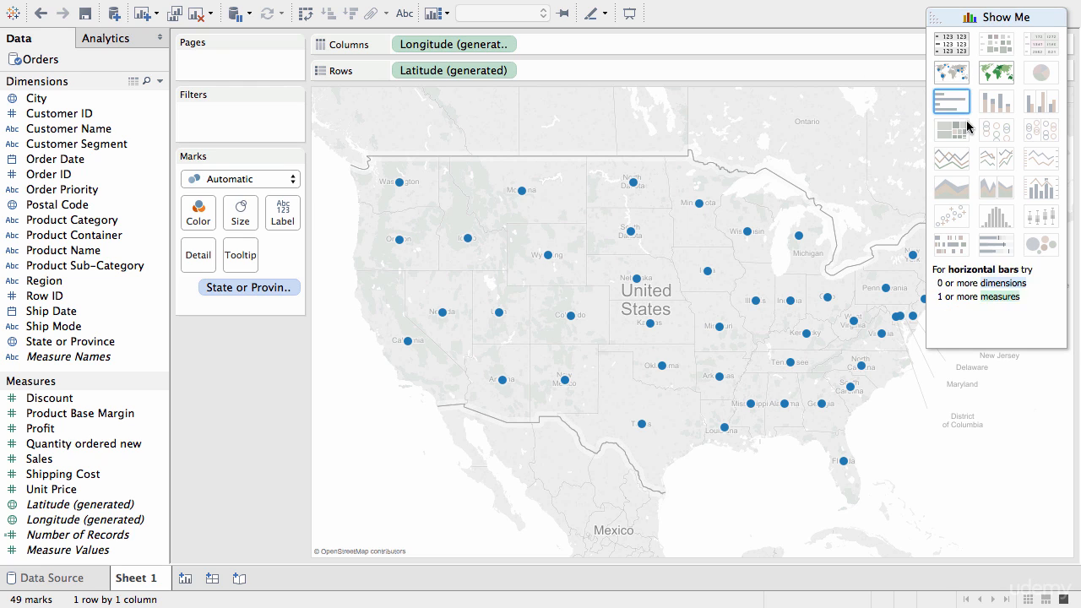
pyautogui.click(996, 78)
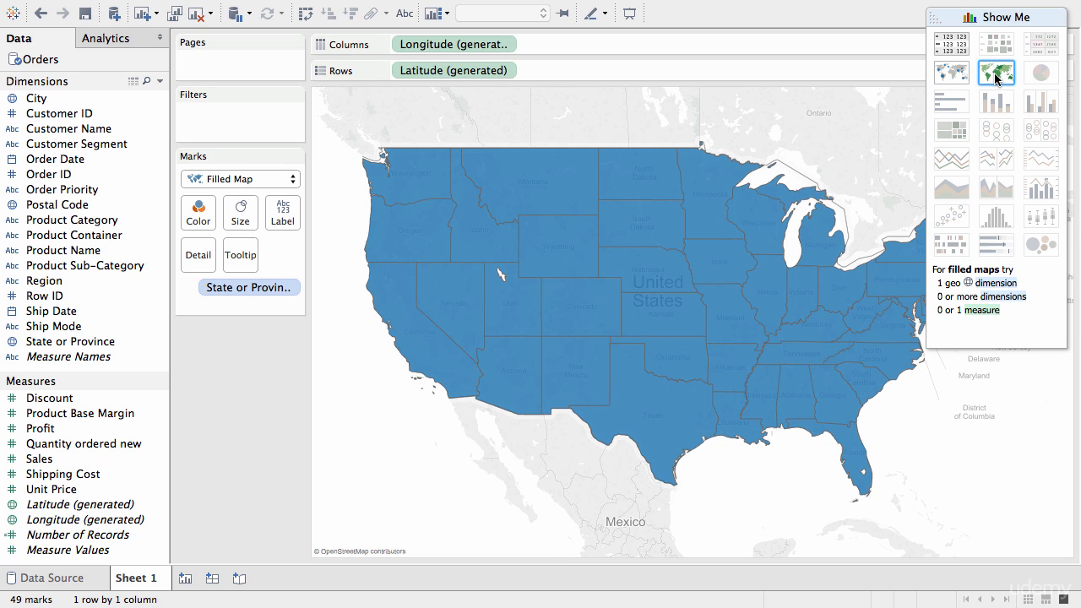
pyautogui.click(990, 15)
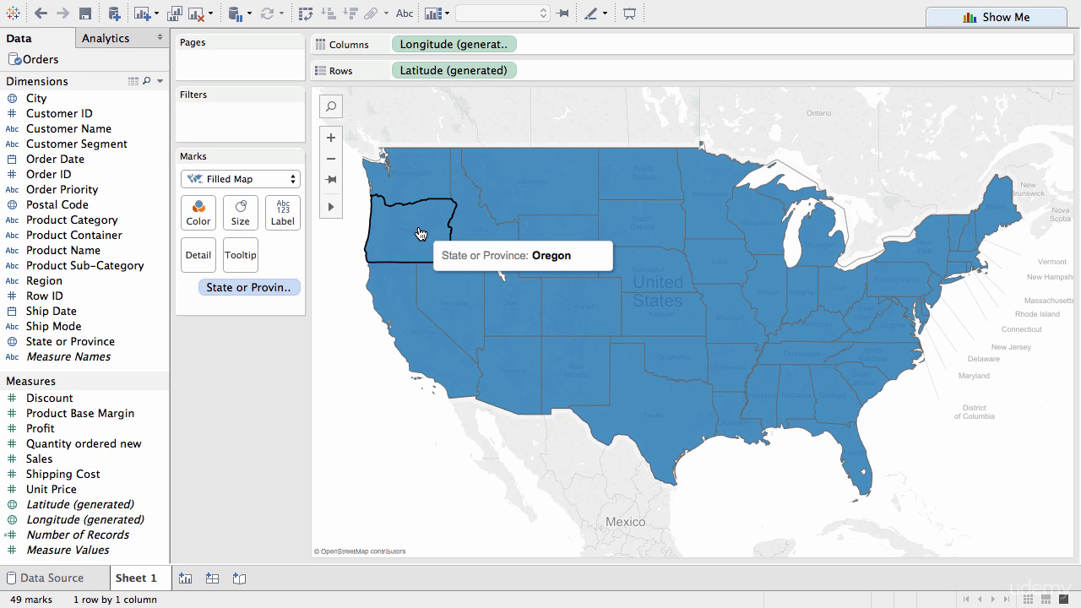
# Step: Color the states on the filled map by Profit and check the details of Montana
pyautogui.moveTo(38, 429)
pyautogui.mouseDown()
pyautogui.moveTo(195, 241)
pyautogui.moveTo(199, 218)
pyautogui.mouseUp()
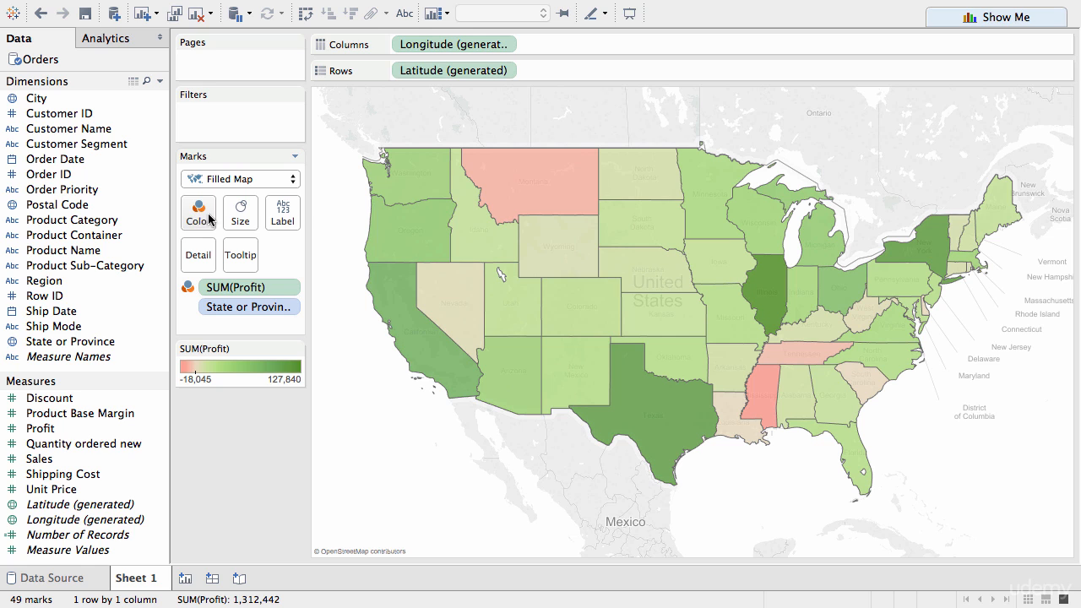
pyautogui.click(557, 205)
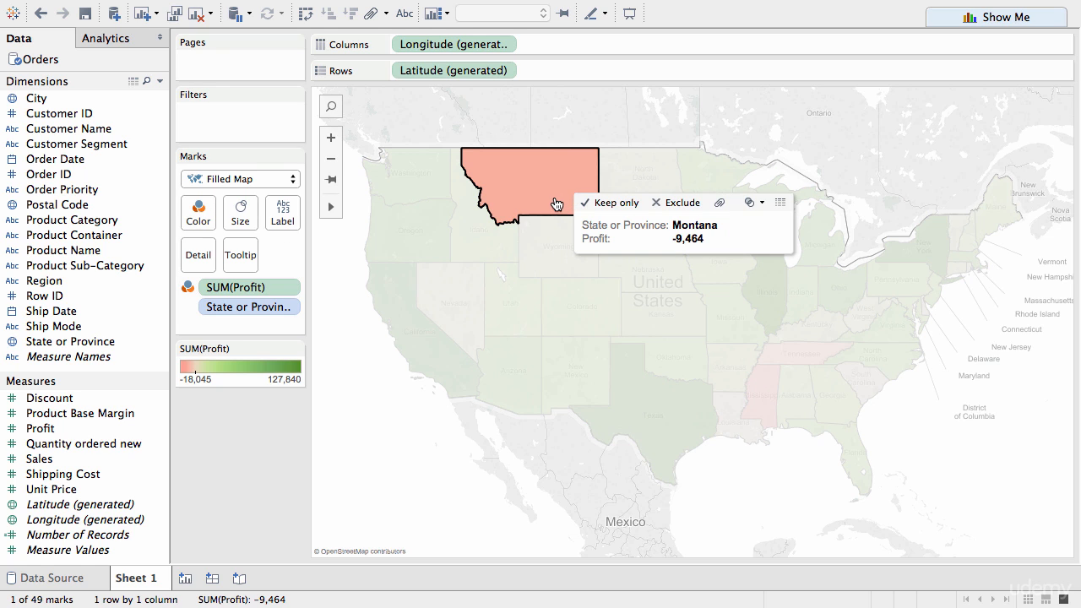
pyautogui.click(458, 252)
pyautogui.click(456, 260)
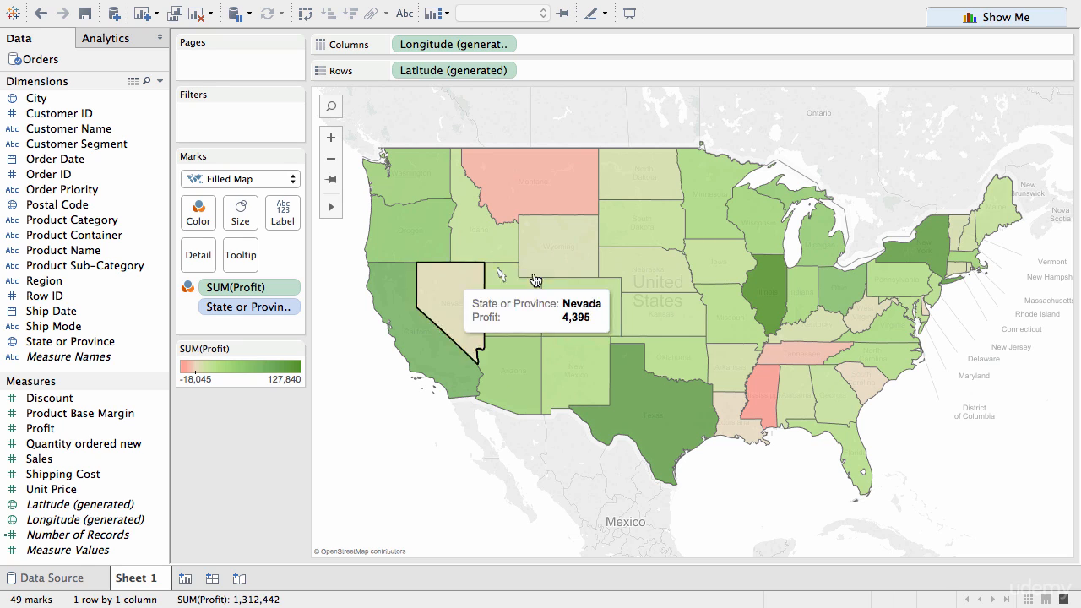
# Step: Set the map background style to Dark with a 70% washout in the map layer settings
pyautogui.moveTo(497, 12)
pyautogui.click(450, 10)
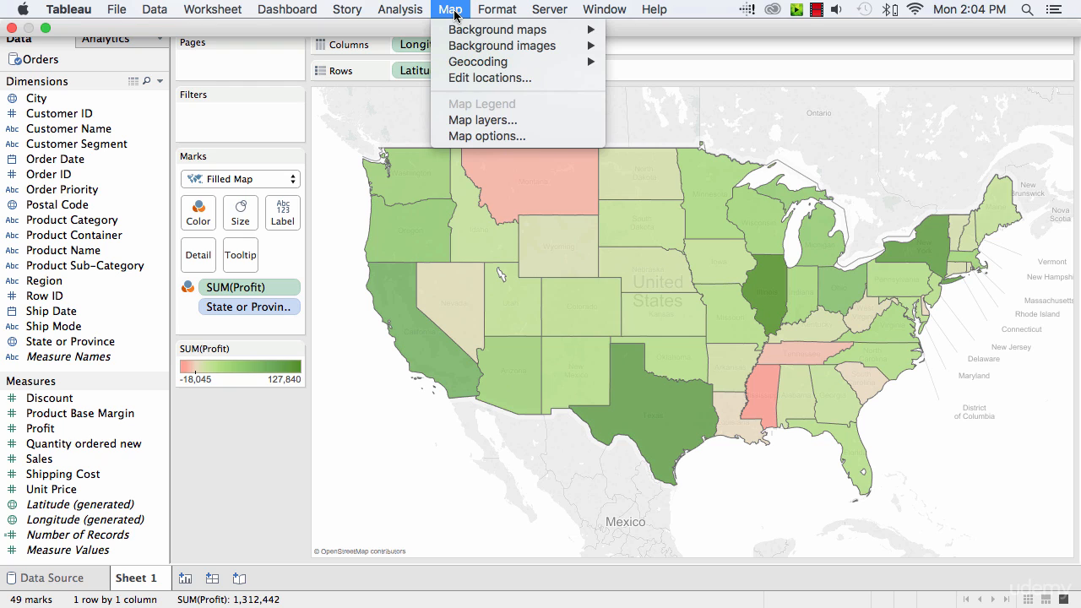
pyautogui.click(545, 121)
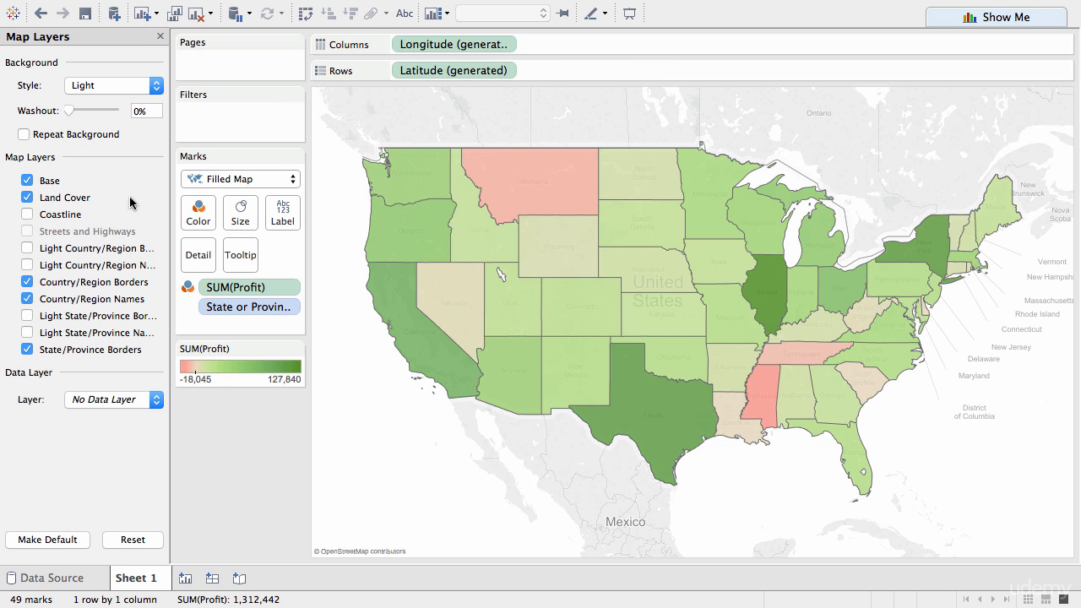
pyautogui.click(107, 87)
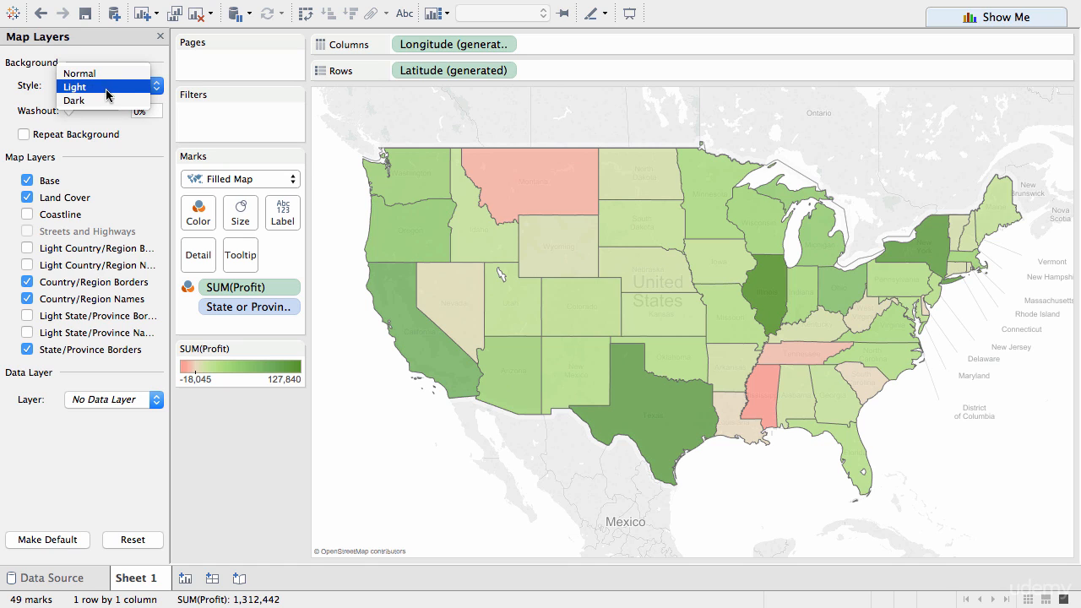
pyautogui.click(105, 100)
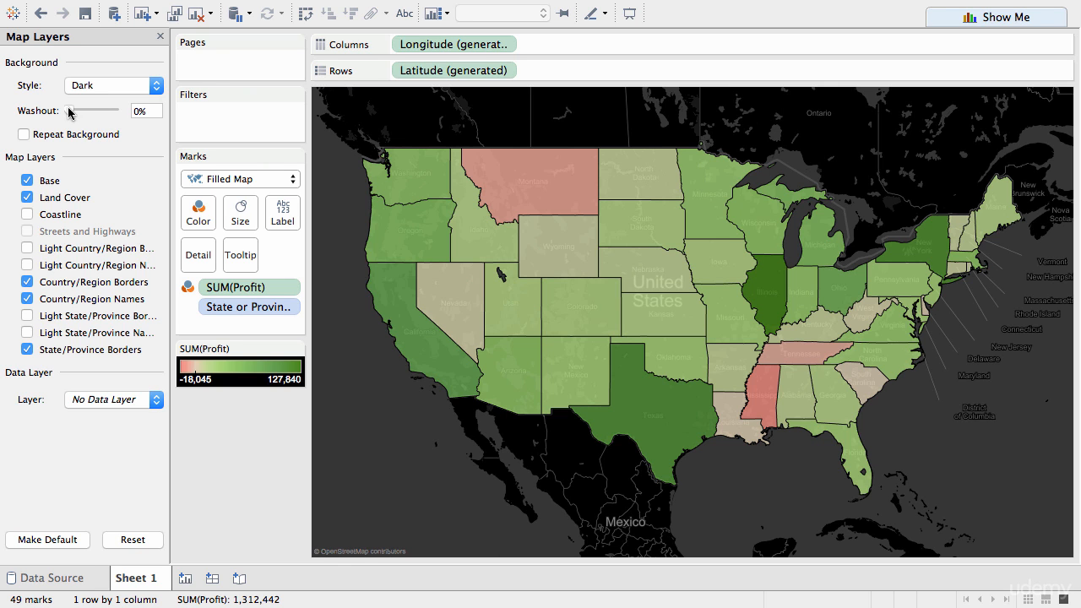
pyautogui.moveTo(69, 113); pyautogui.dragTo(102, 116)
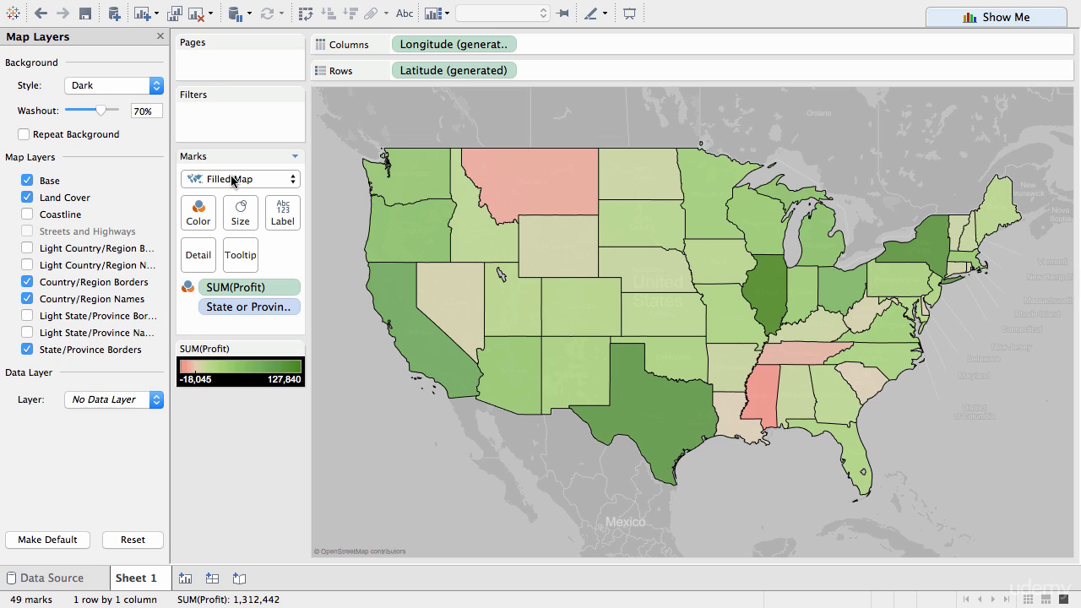
pyautogui.click(160, 37)
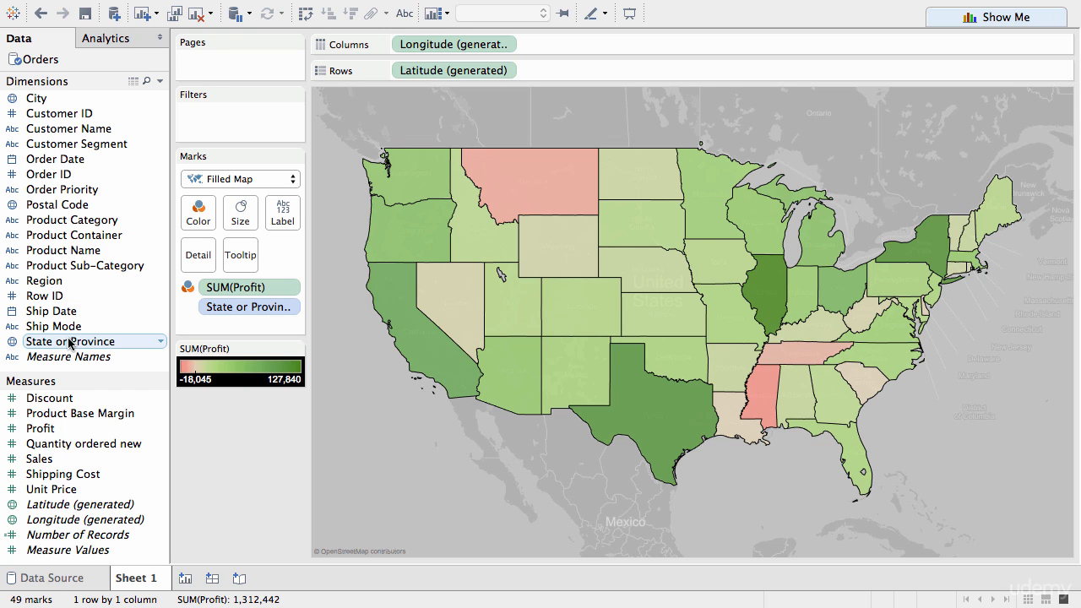
# Step: Label each state on the map with its State or Province name and its Profit
pyautogui.moveTo(73, 341); pyautogui.dragTo(279, 211)
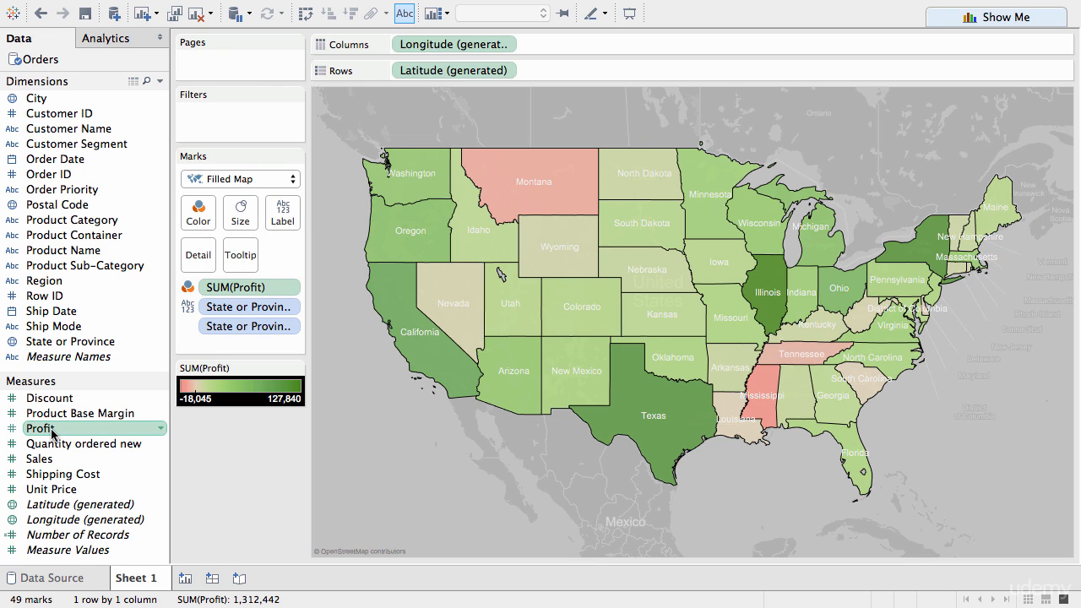
pyautogui.moveTo(51, 433); pyautogui.dragTo(283, 224)
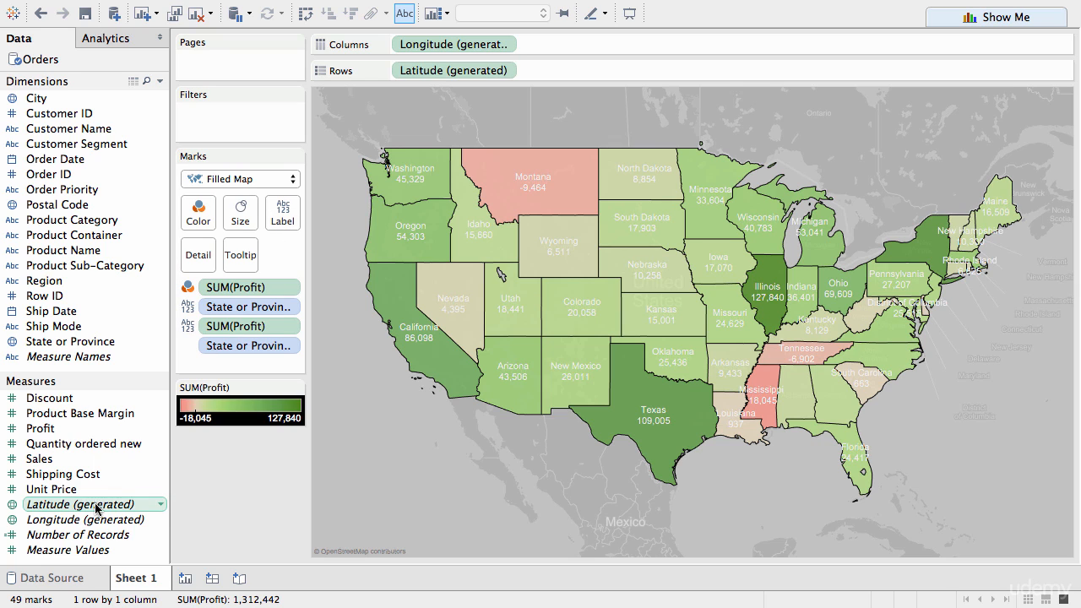
# Step: Set the default number format of the Profit measure to Currency (Standard) with the English (Australia) locale
pyautogui.click(160, 429)
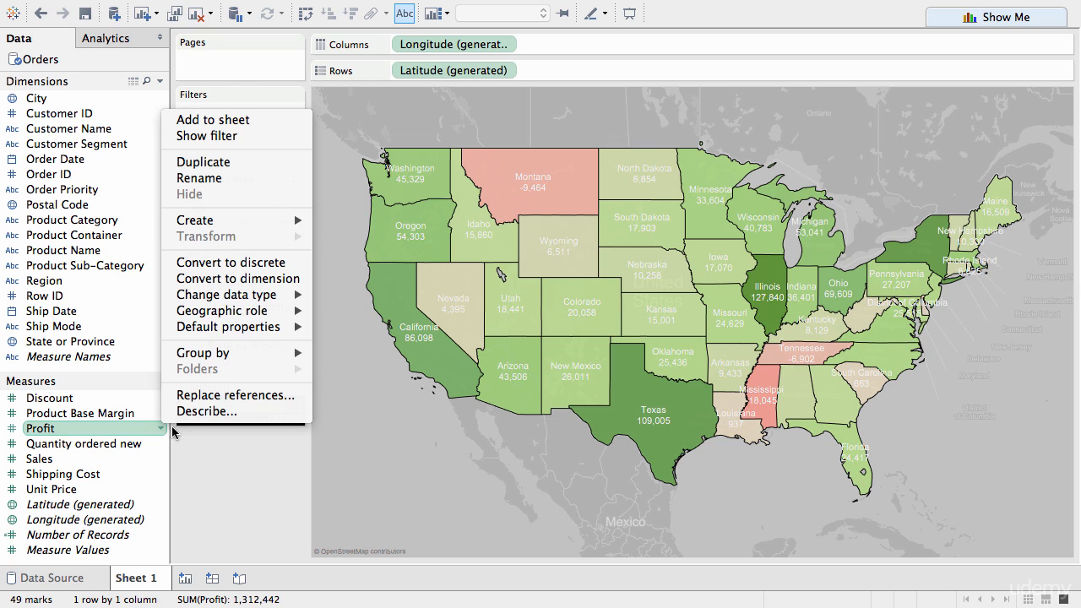
pyautogui.moveTo(270, 326)
pyautogui.click(380, 362)
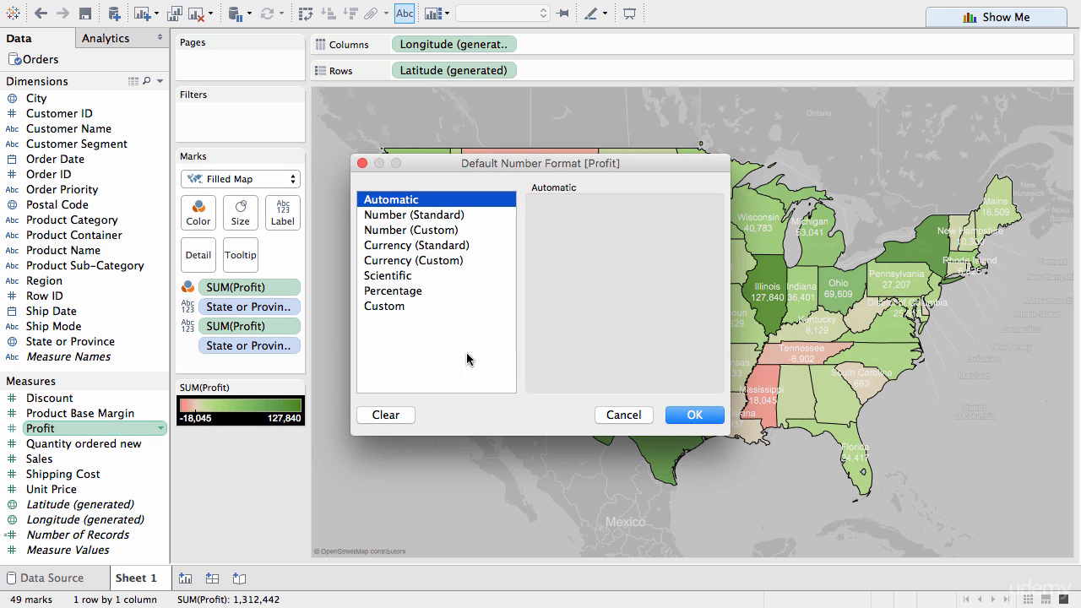
pyautogui.click(461, 246)
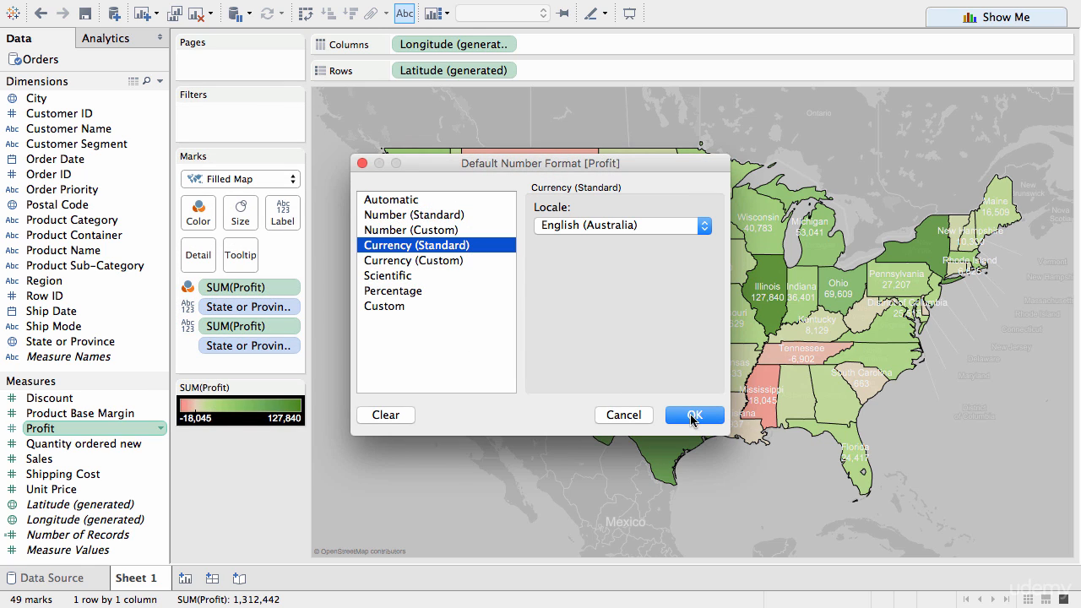
pyautogui.click(694, 415)
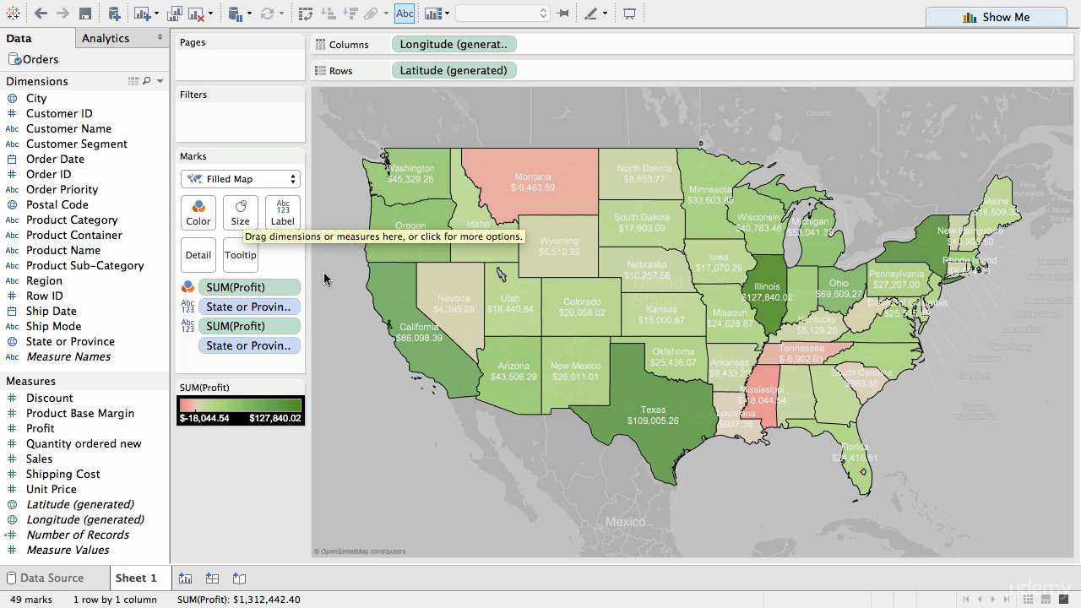
pyautogui.moveTo(434, 326)
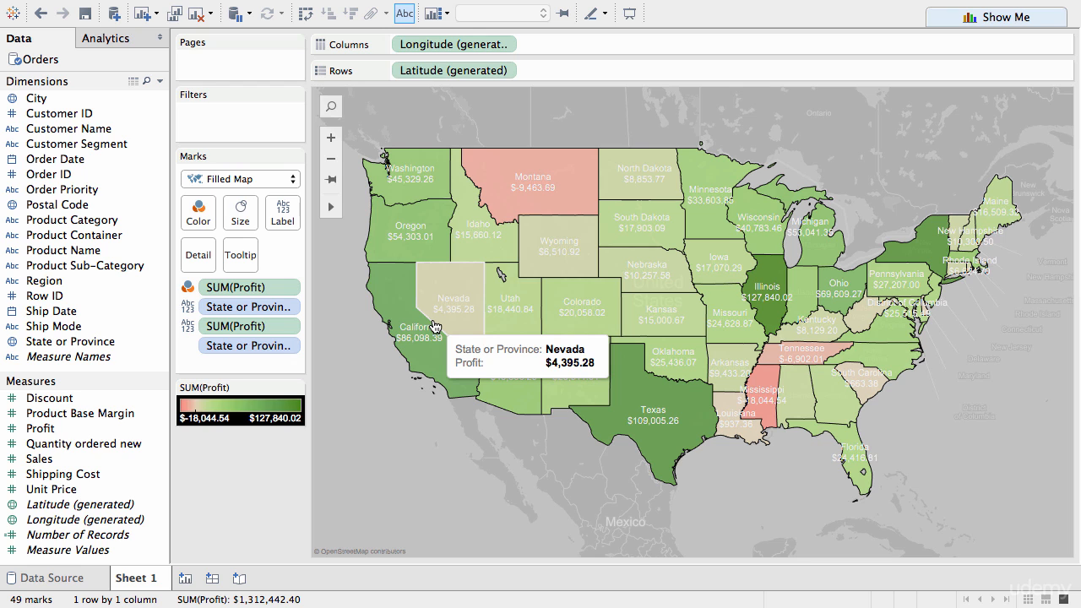
# Step: Open the map layer settings, try zooming the map in and out, and area-zoom into California
pyautogui.moveTo(461, 11)
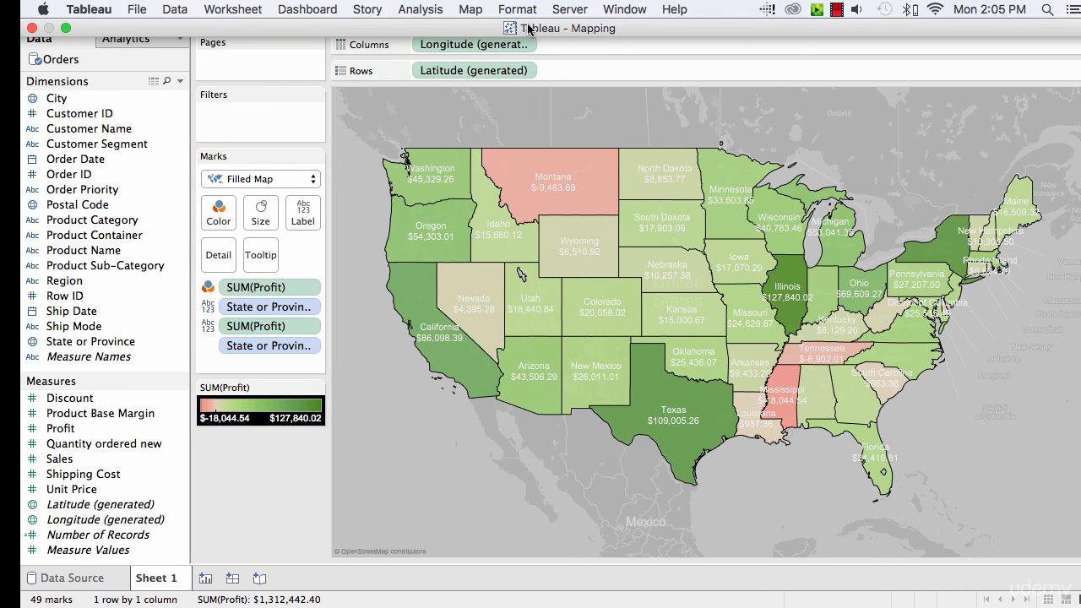
pyautogui.click(460, 11)
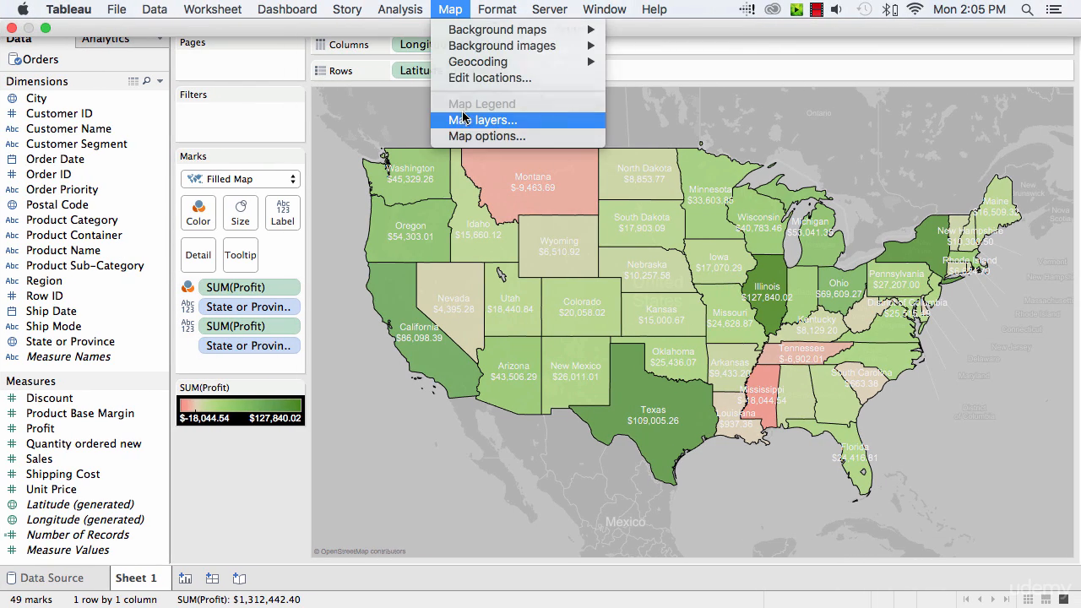
pyautogui.click(463, 118)
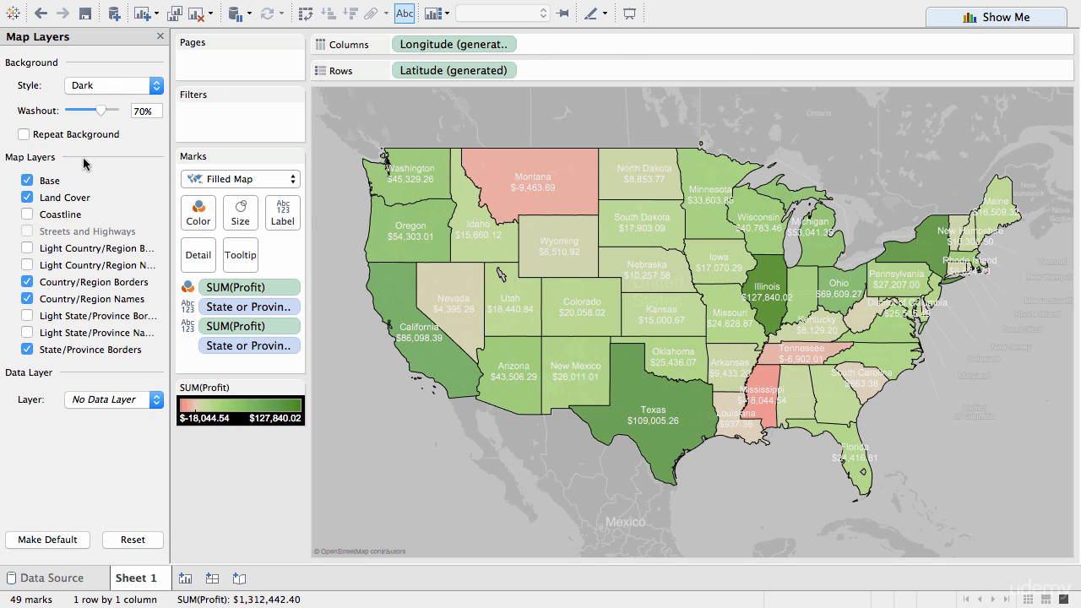
pyautogui.moveTo(351, 127)
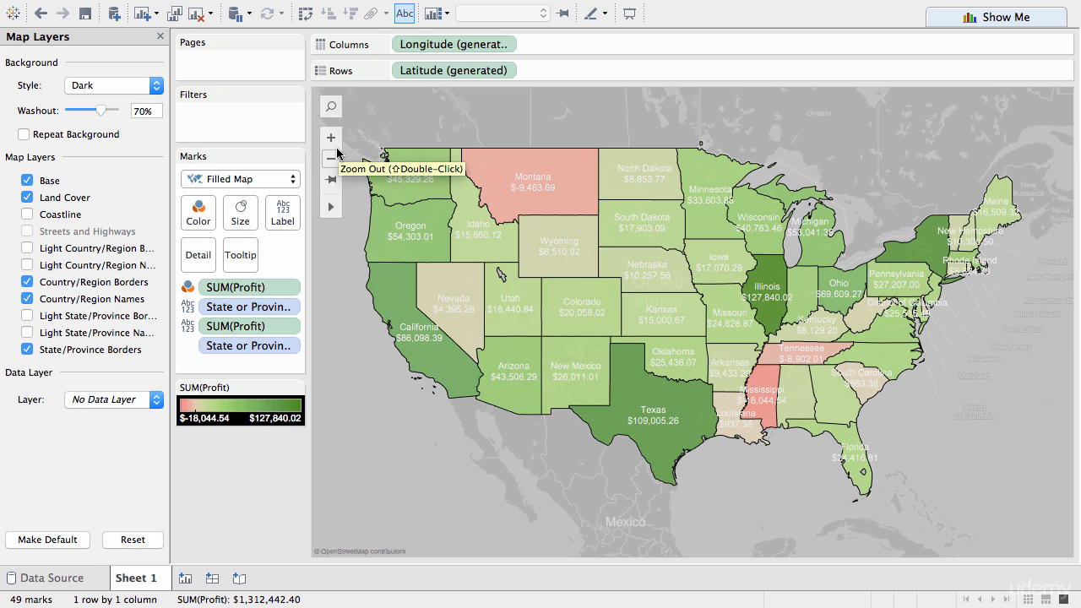
pyautogui.moveTo(332, 207)
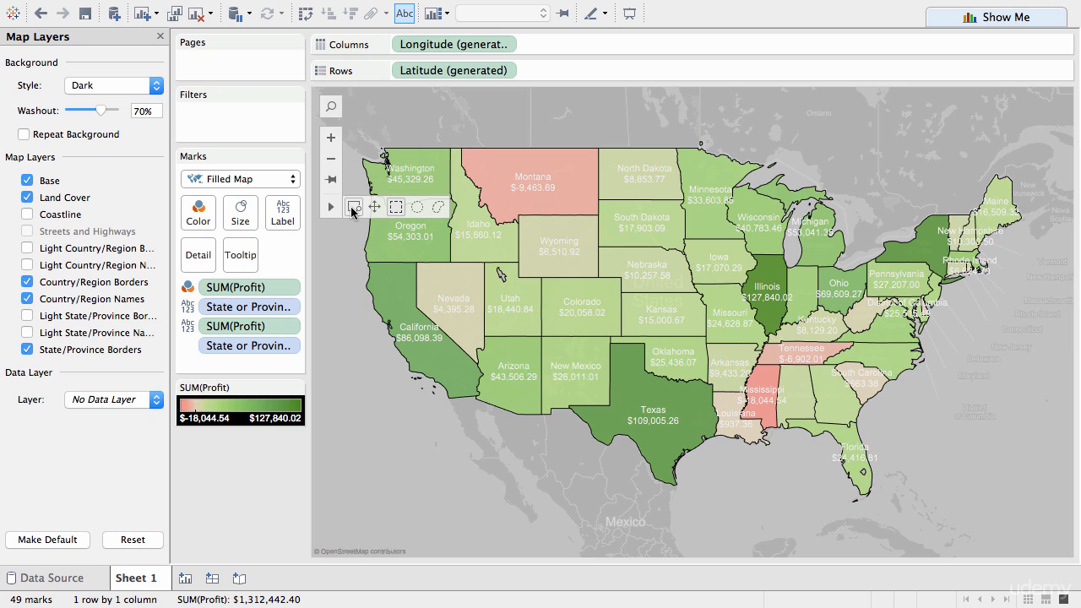
pyautogui.click(331, 137)
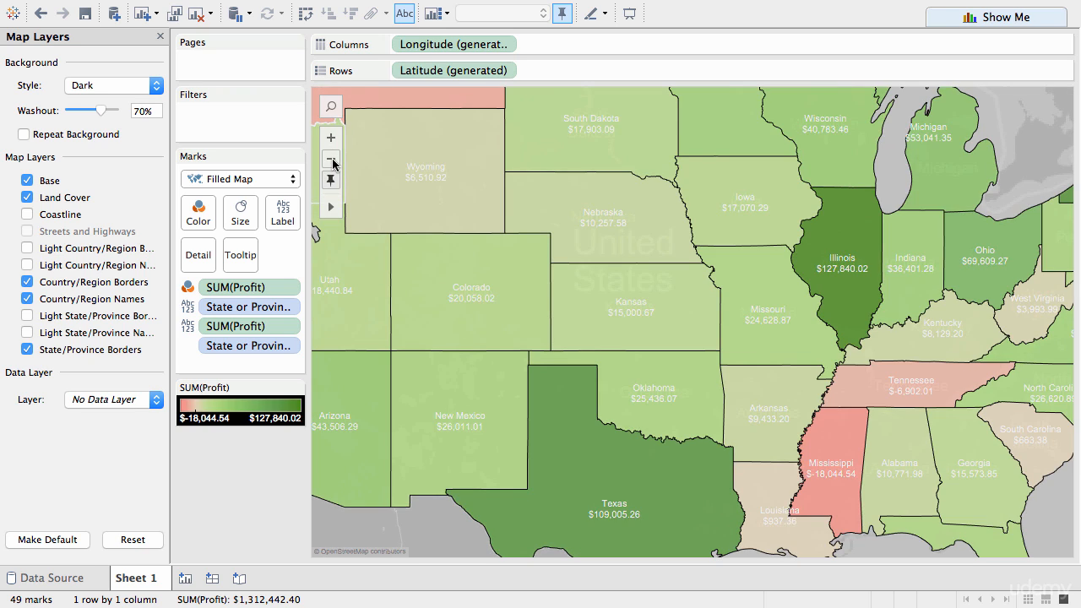
pyautogui.click(333, 162)
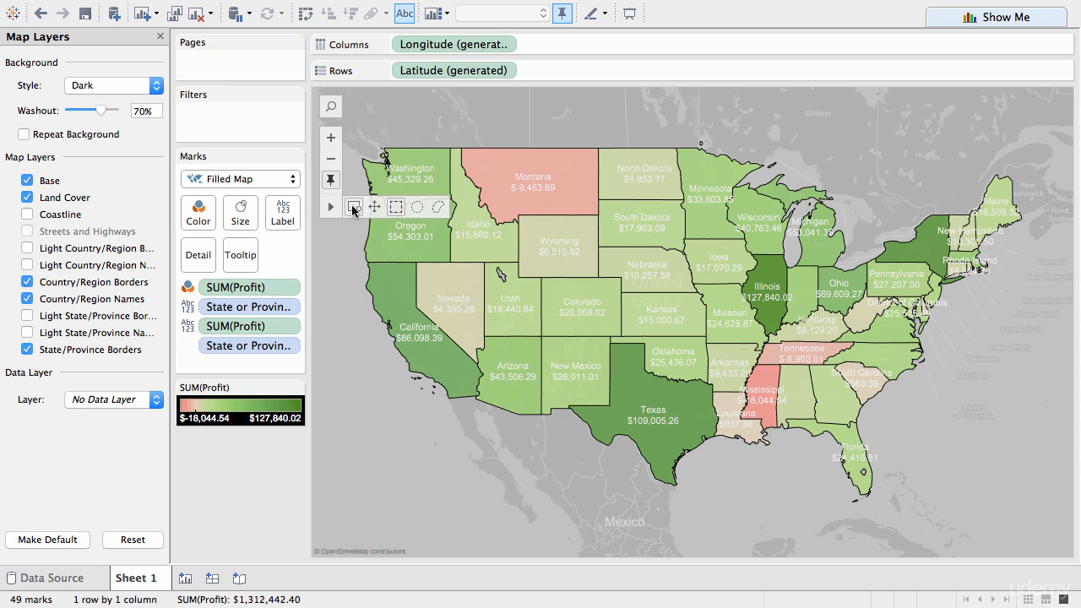
pyautogui.click(353, 209)
pyautogui.moveTo(361, 288); pyautogui.dragTo(449, 380)
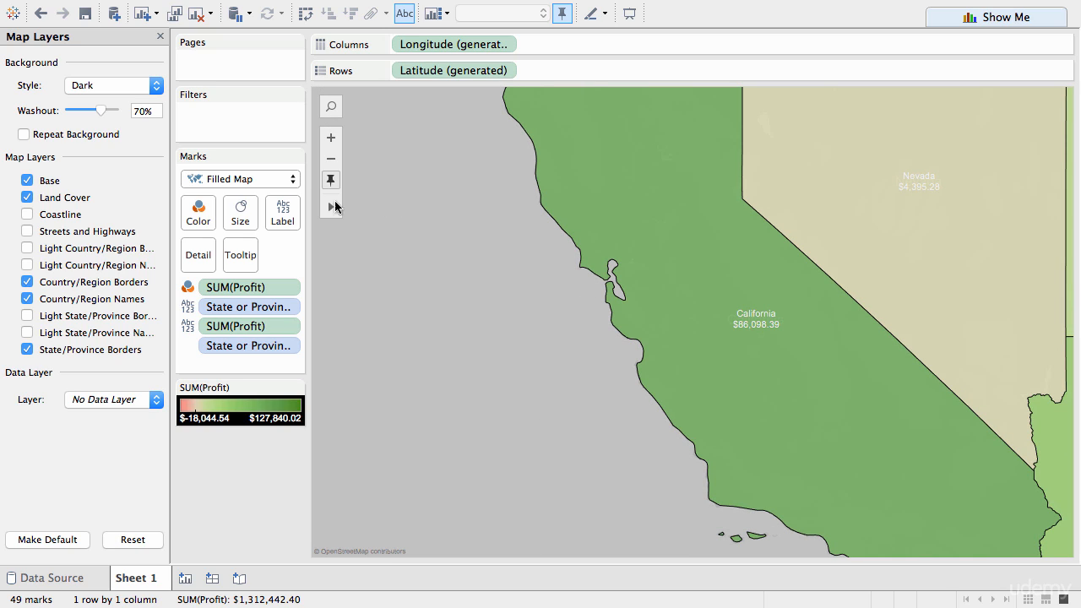
# Step: Close the map layer settings and reset the map to its automatic view of all states
pyautogui.moveTo(333, 207)
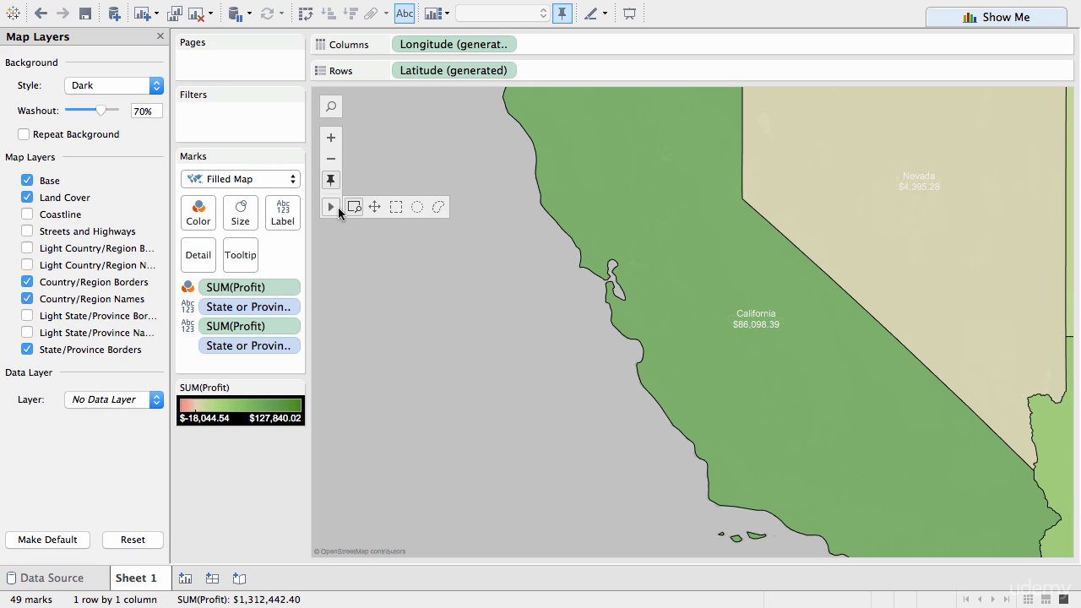
pyautogui.click(161, 36)
pyautogui.moveTo(354, 149)
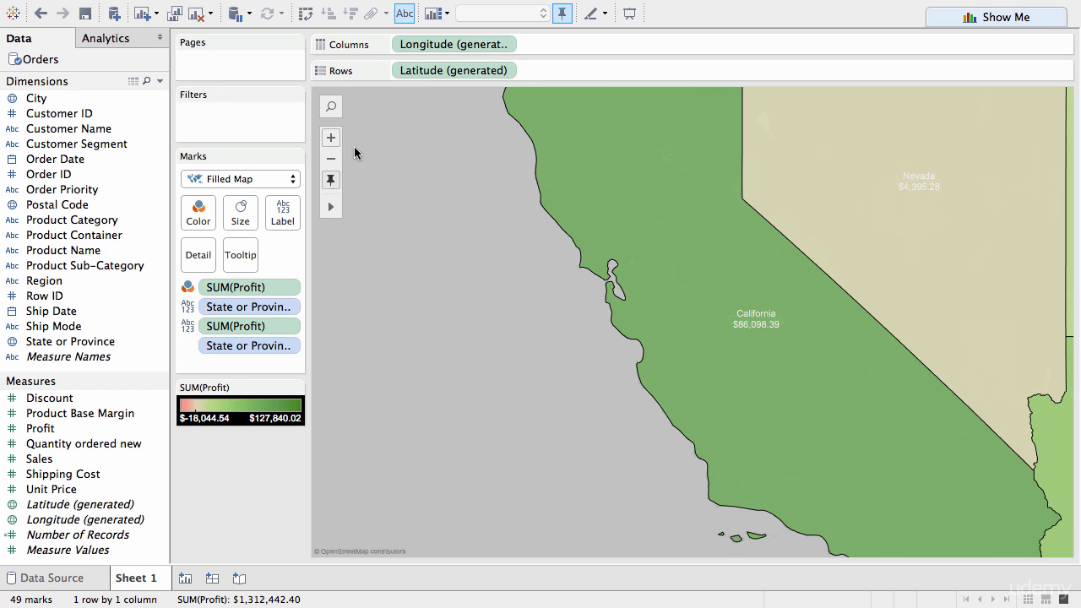
pyautogui.click(331, 182)
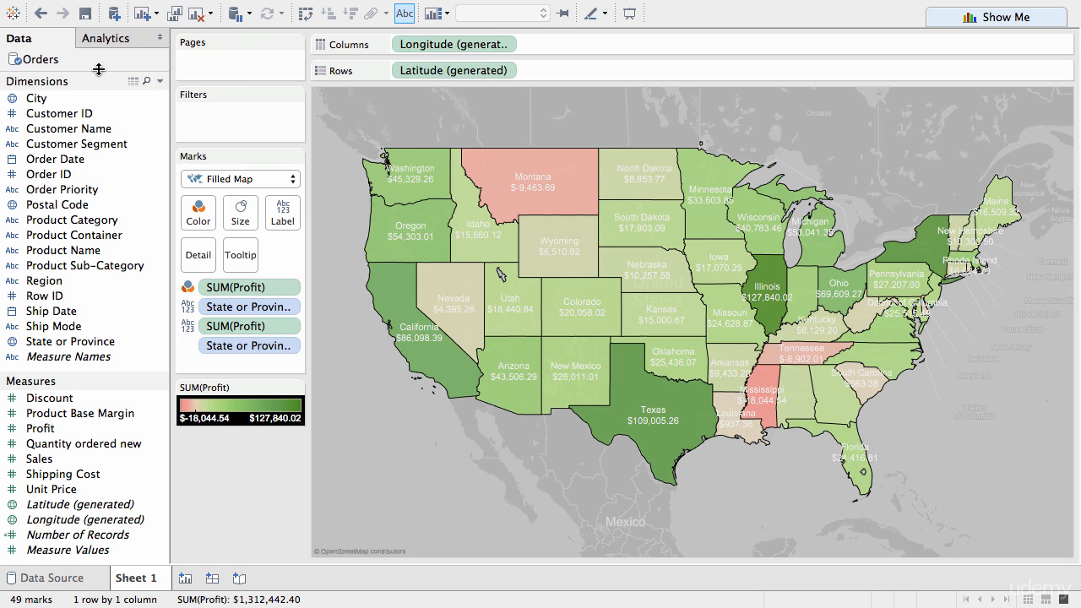
# Step: Add City to the map's level of detail and check the details of a city mark in Utah
pyautogui.doubleClick(40, 100)
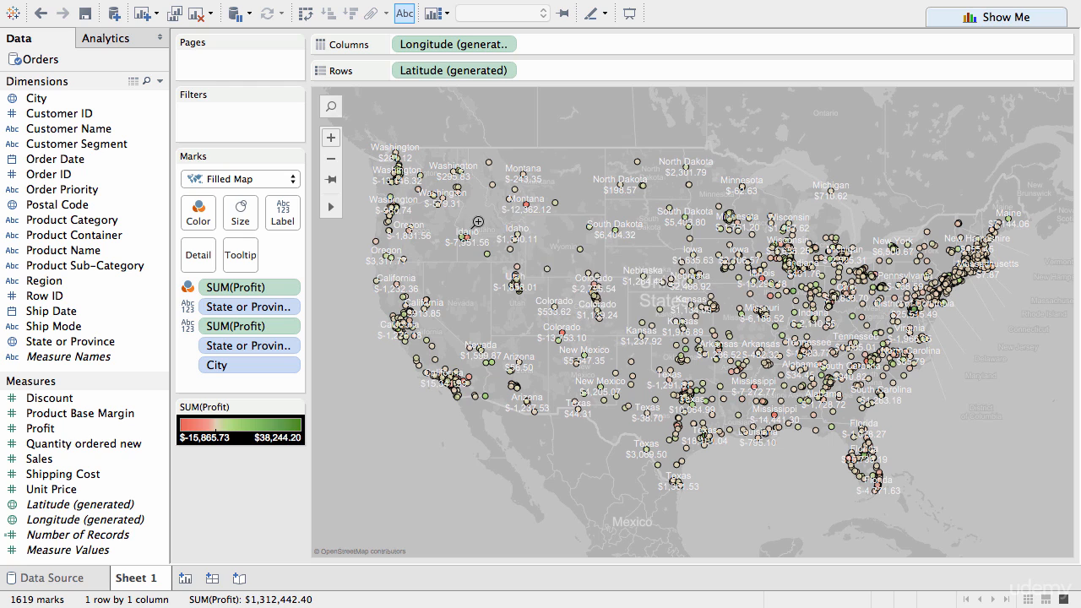
pyautogui.moveTo(395, 160)
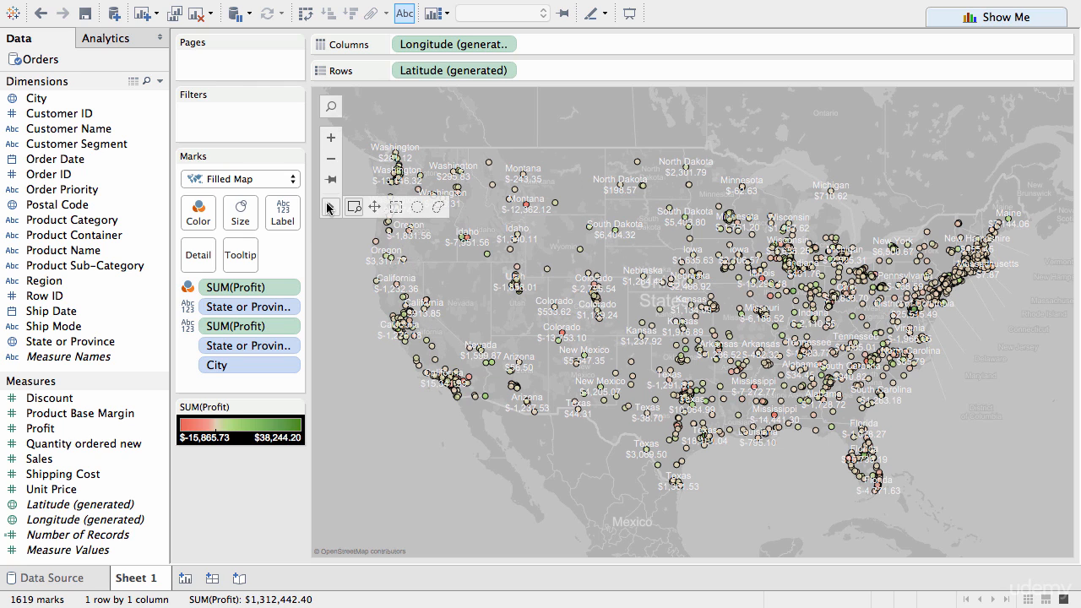
pyautogui.moveTo(380, 324)
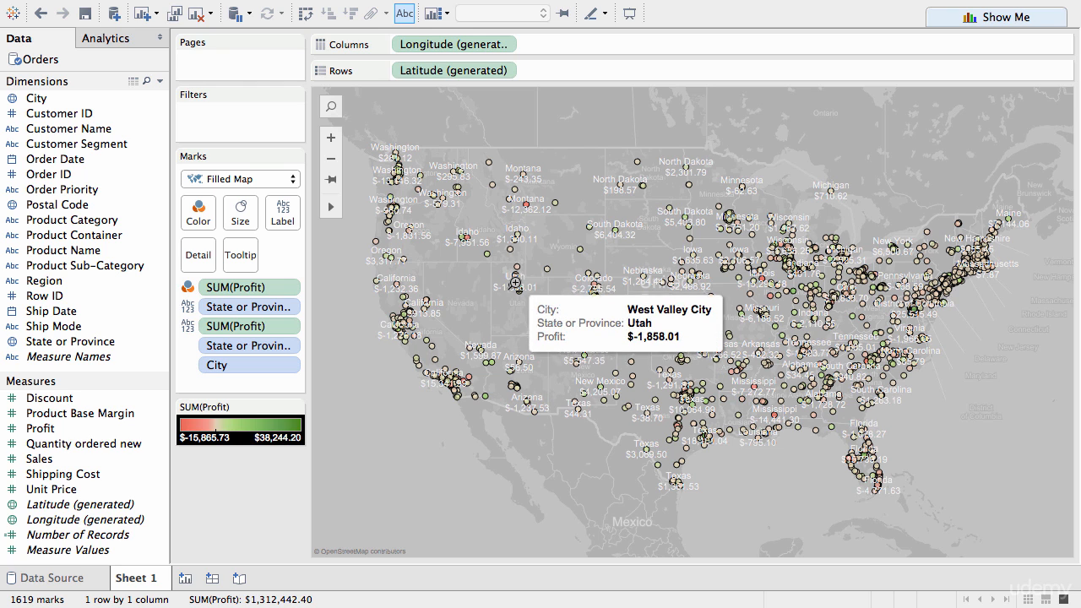
# Step: Convert the city-level filled map to a symbol map with Show Me
pyautogui.scroll(-1, 1047, 118)
pyautogui.click(990, 17)
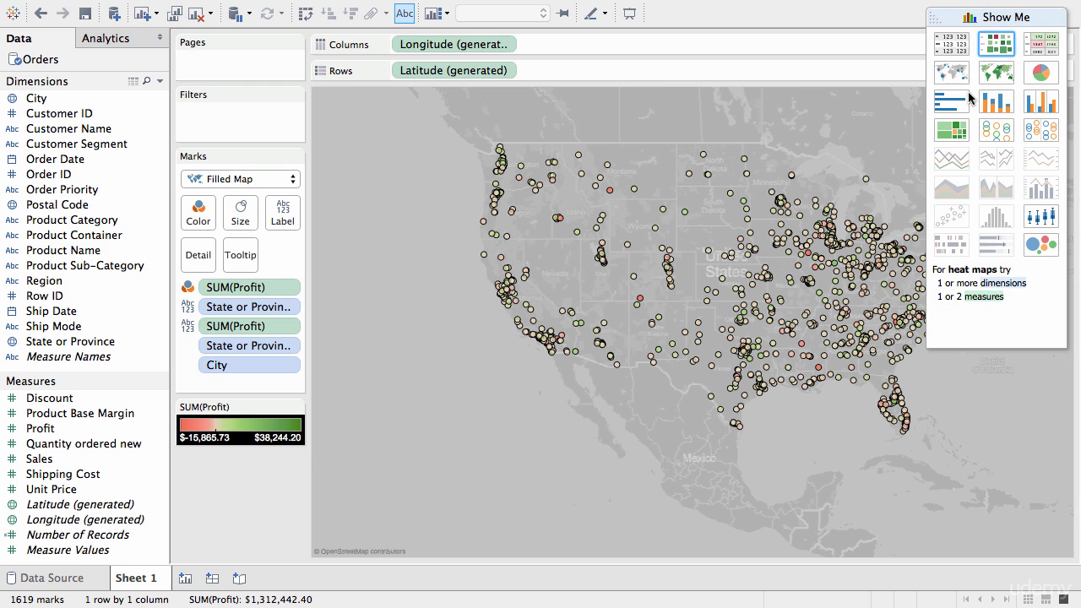
pyautogui.click(950, 75)
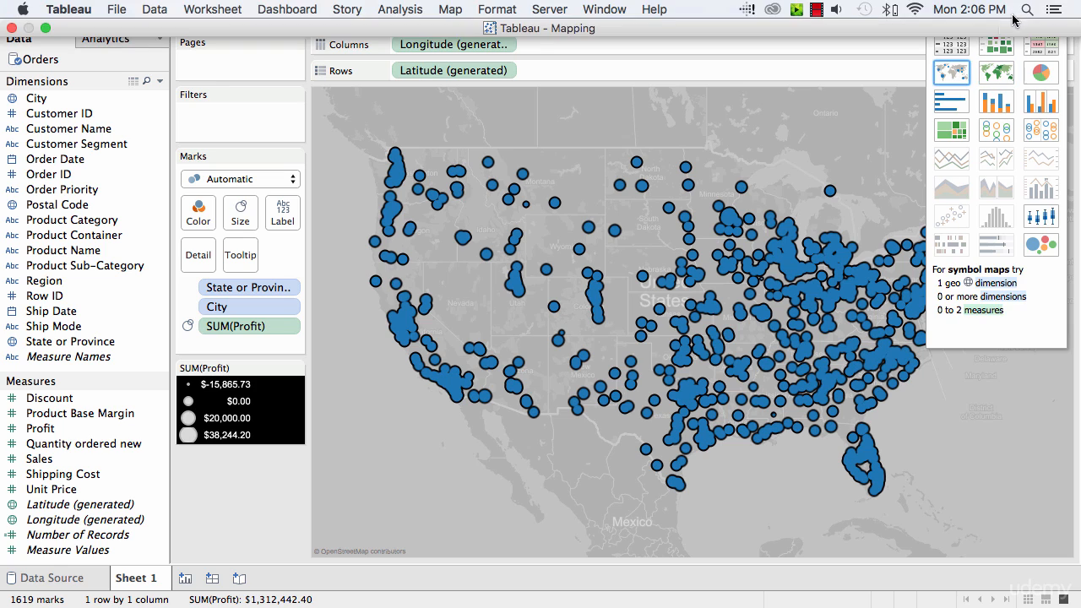
pyautogui.click(977, 19)
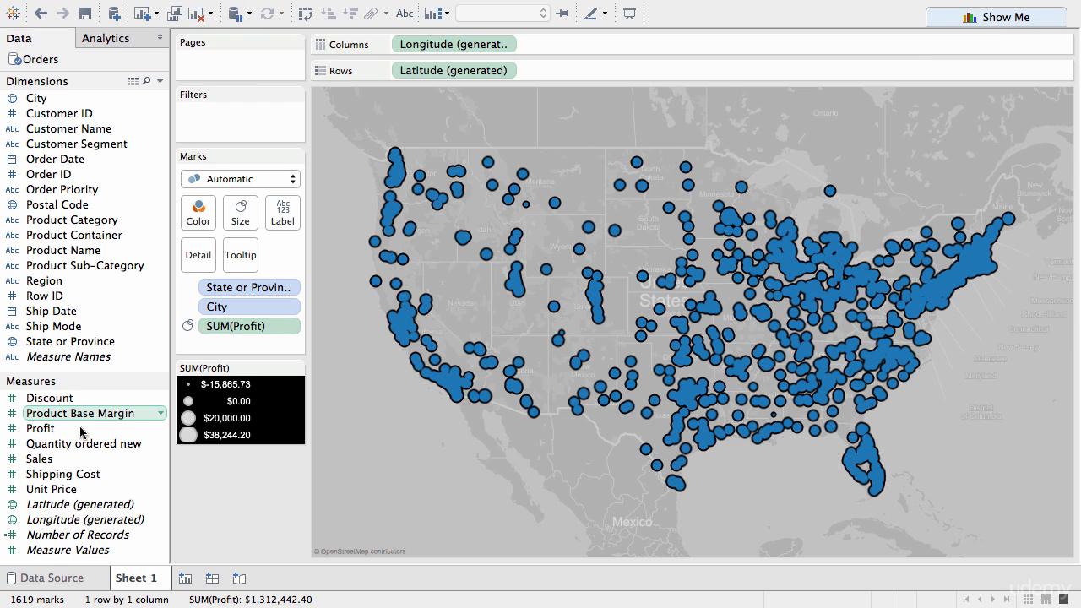
# Step: Size and color the city marks on the symbol map by Sales
pyautogui.moveTo(65, 461); pyautogui.dragTo(239, 221)
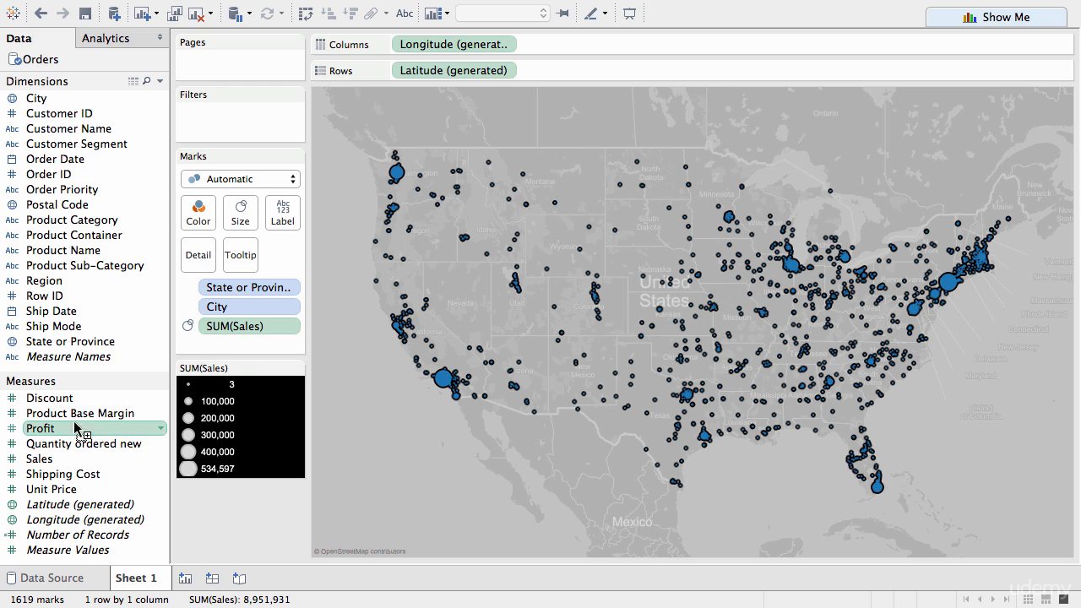
pyautogui.moveTo(76, 430); pyautogui.dragTo(200, 214)
# Step: Set the color palette for Sales to Red-Green Diverging
pyautogui.click(199, 213)
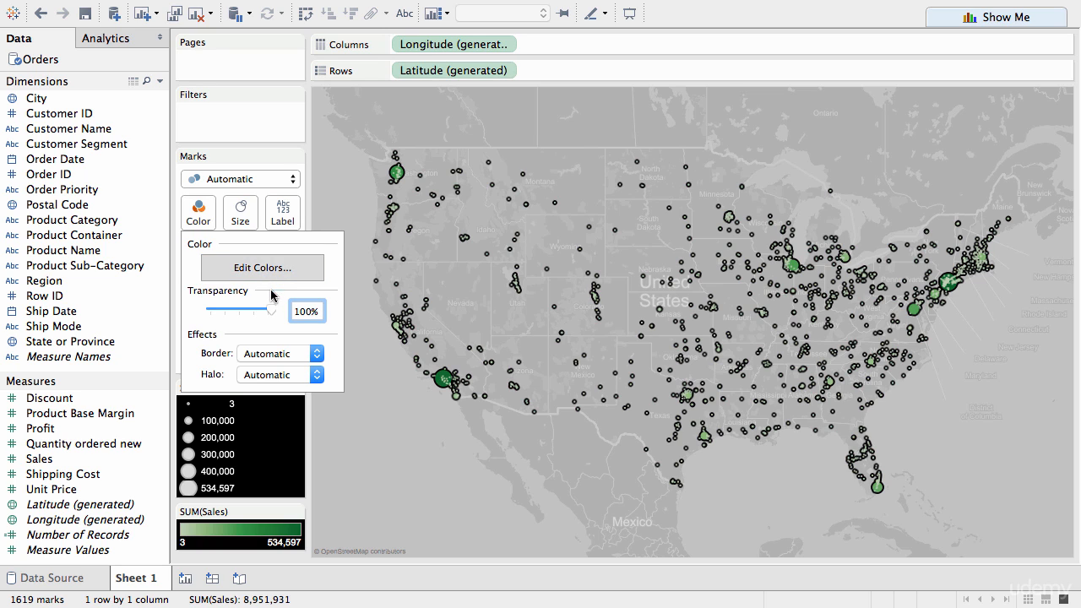
pyautogui.click(275, 271)
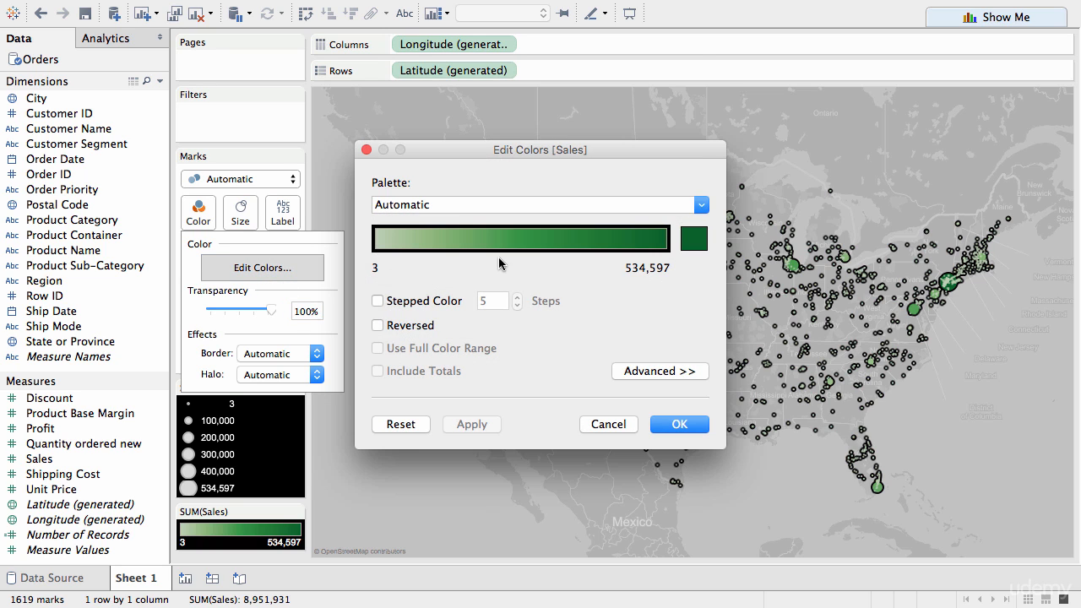
pyautogui.click(461, 204)
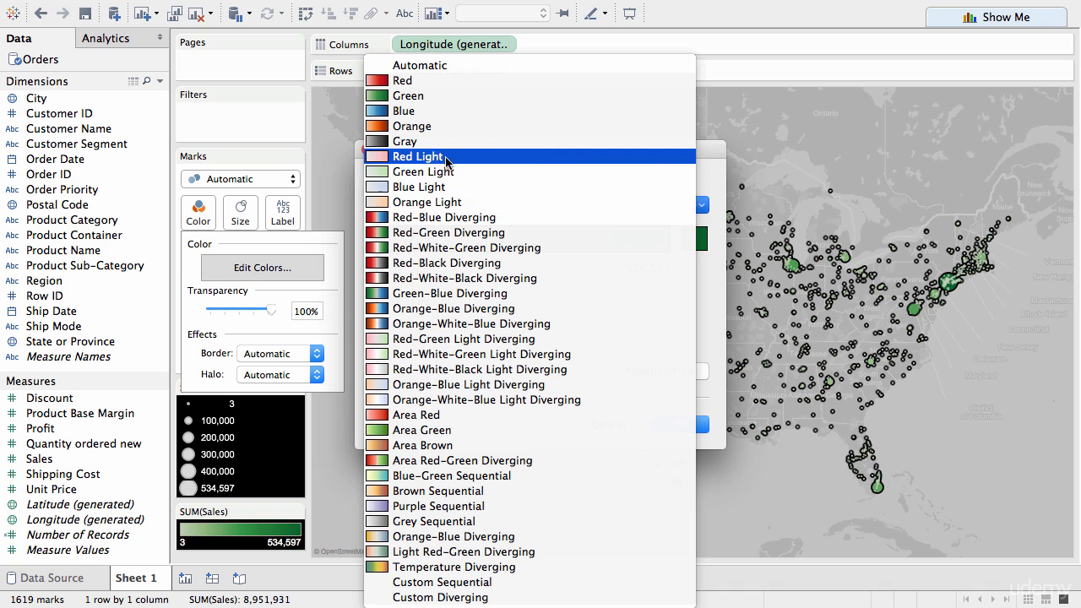
pyautogui.click(440, 232)
pyautogui.click(674, 425)
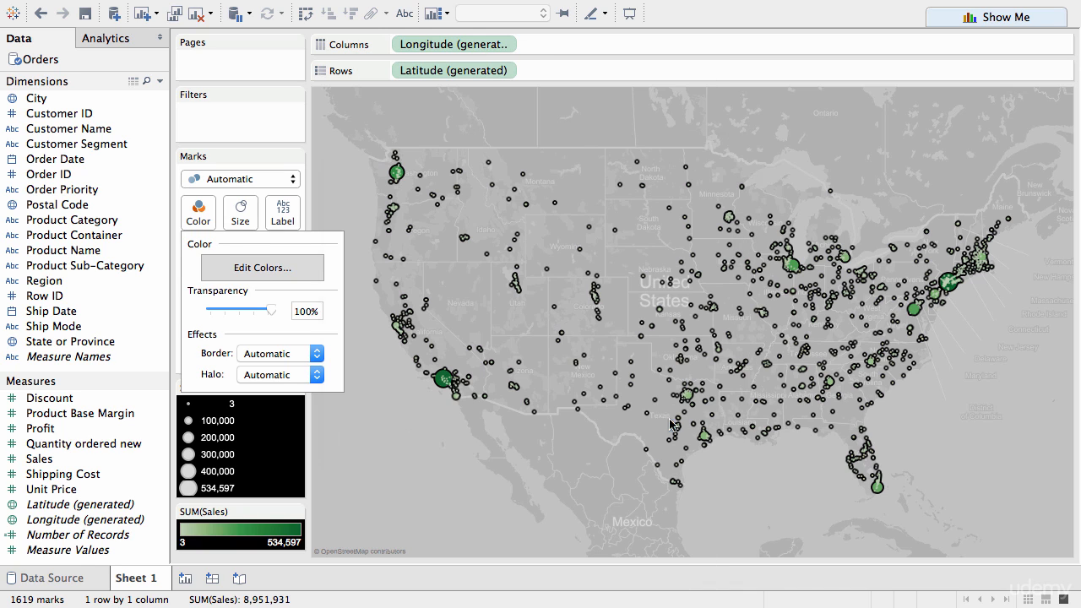
# Step: Turn on the Light State/Province Borders and Light State/Province Names map layers
pyautogui.moveTo(433, 386)
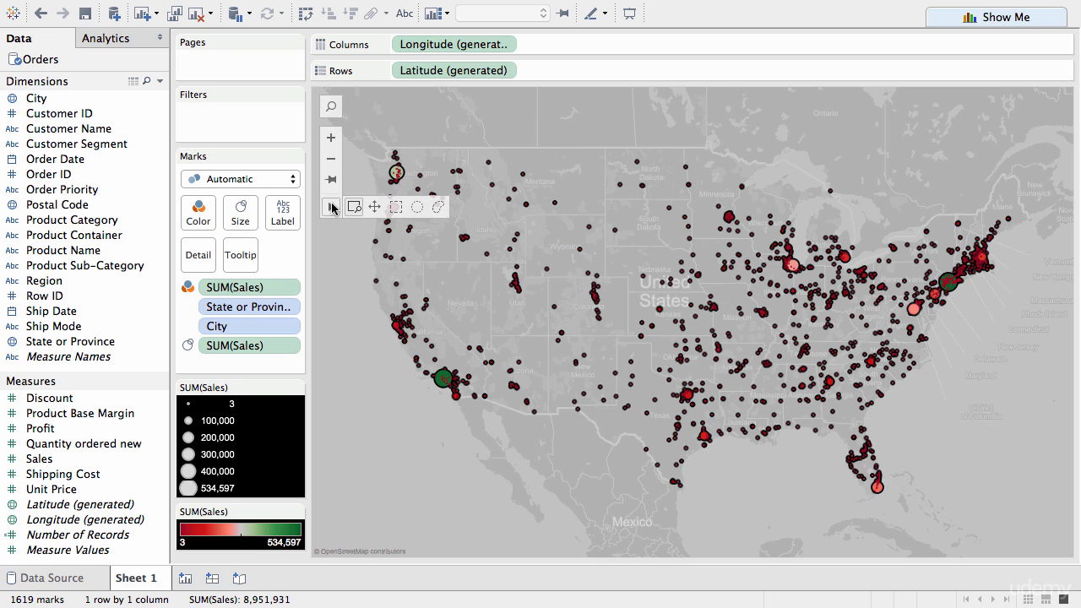
pyautogui.click(357, 207)
pyautogui.moveTo(375, 307); pyautogui.dragTo(528, 420)
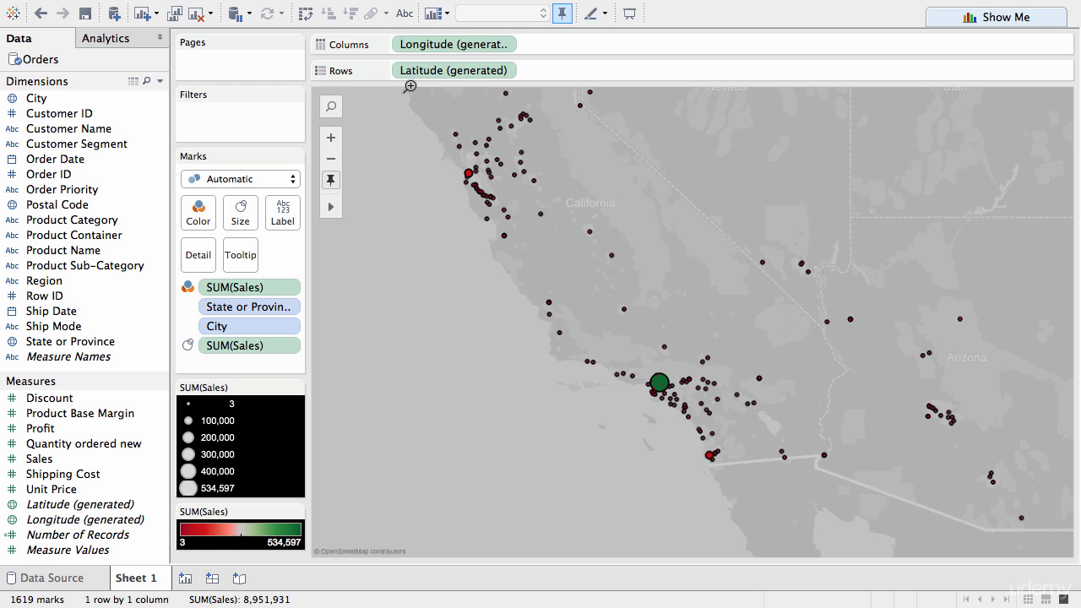
pyautogui.click(450, 9)
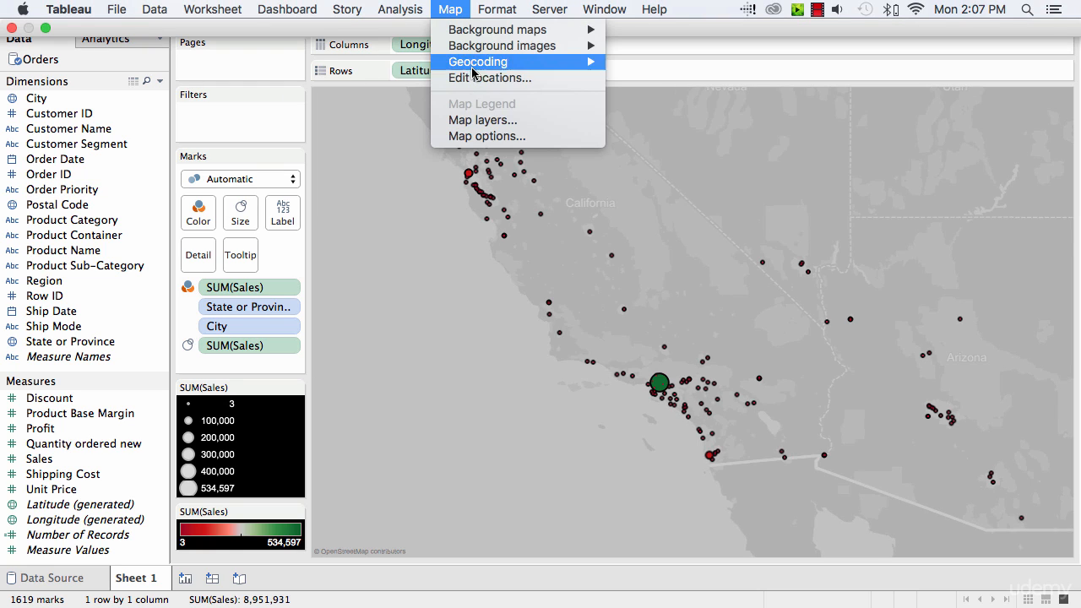
pyautogui.click(478, 121)
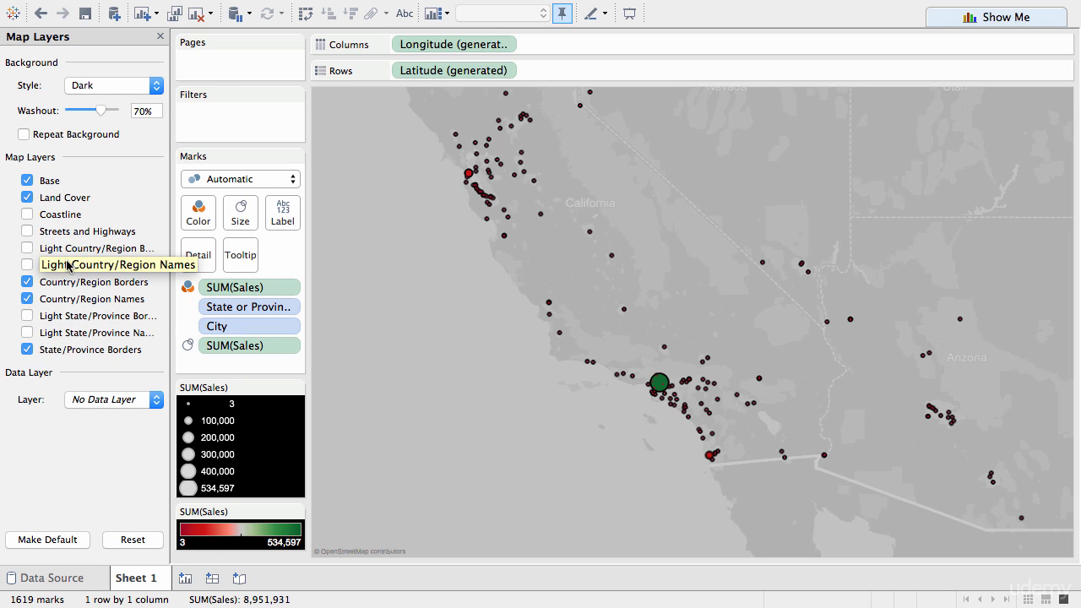
pyautogui.click(63, 317)
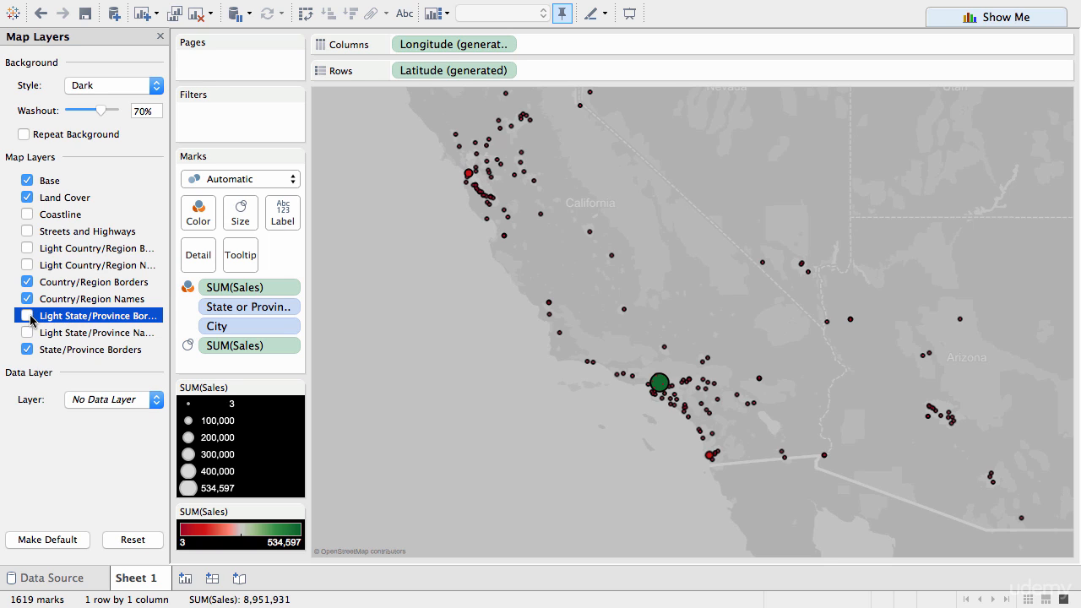
pyautogui.click(30, 320)
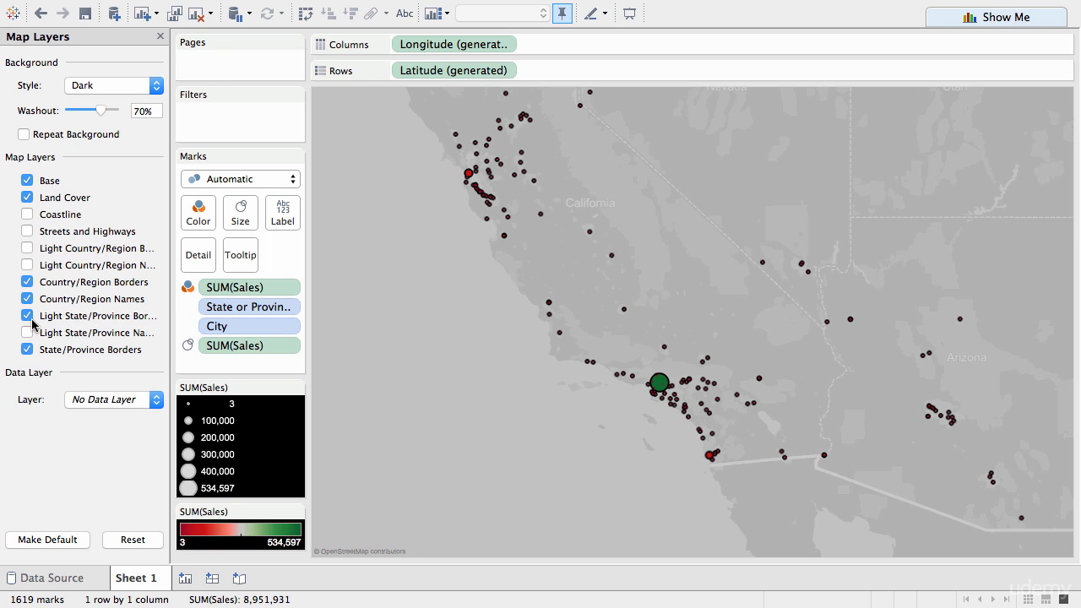
pyautogui.click(27, 332)
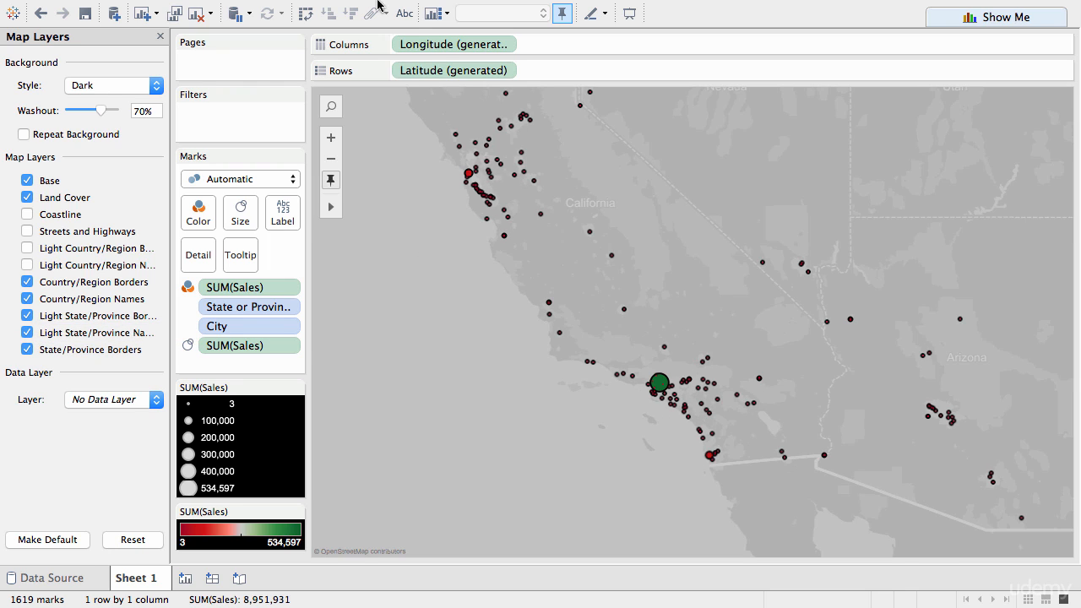
pyautogui.click(450, 9)
pyautogui.moveTo(514, 62)
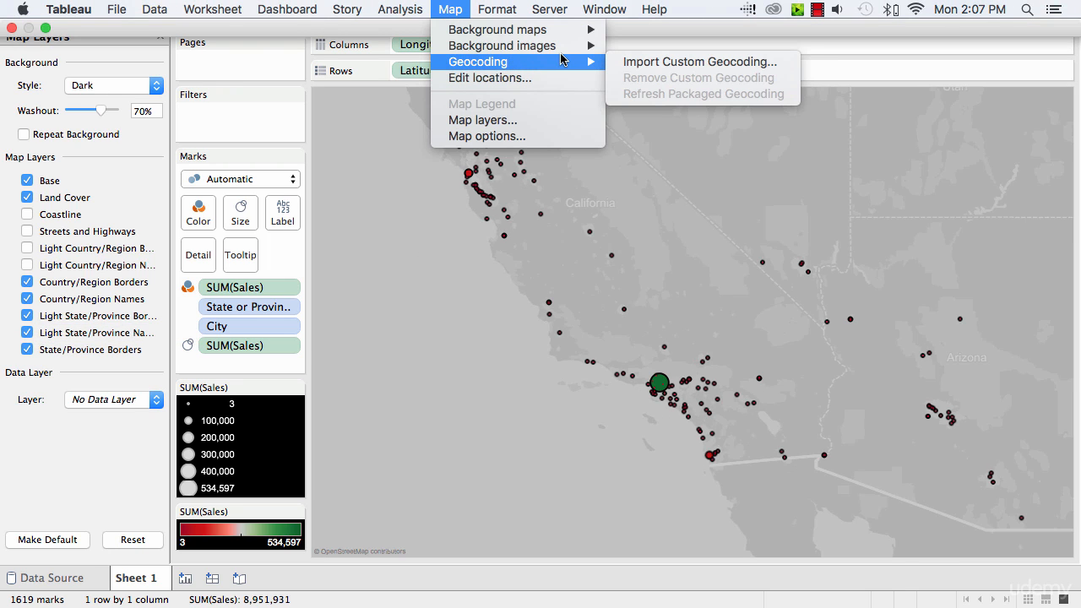
pyautogui.moveTo(578, 30)
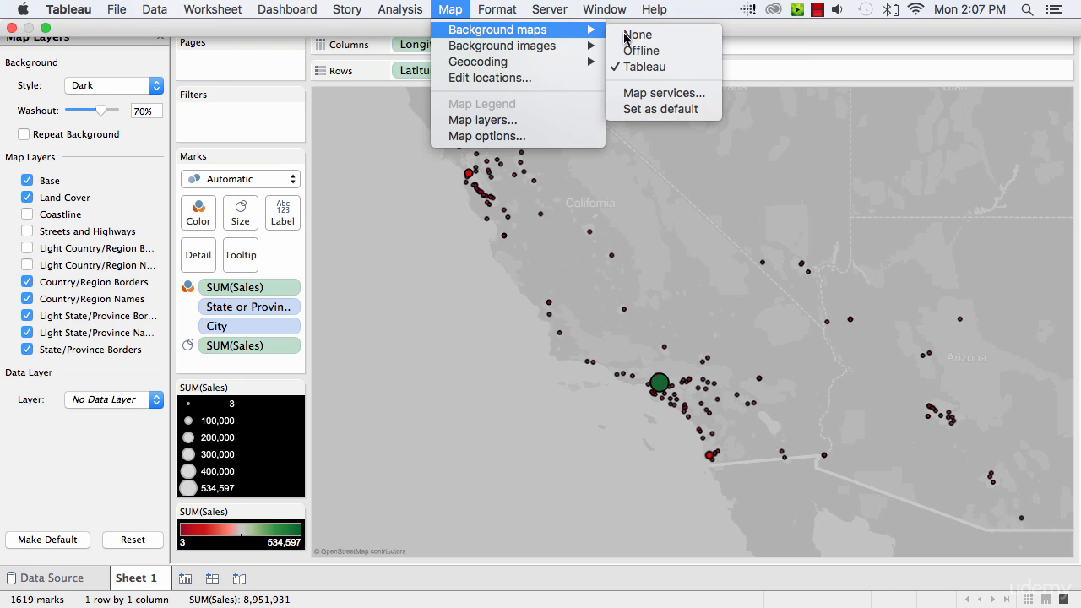
pyautogui.click(670, 98)
pyautogui.click(321, 391)
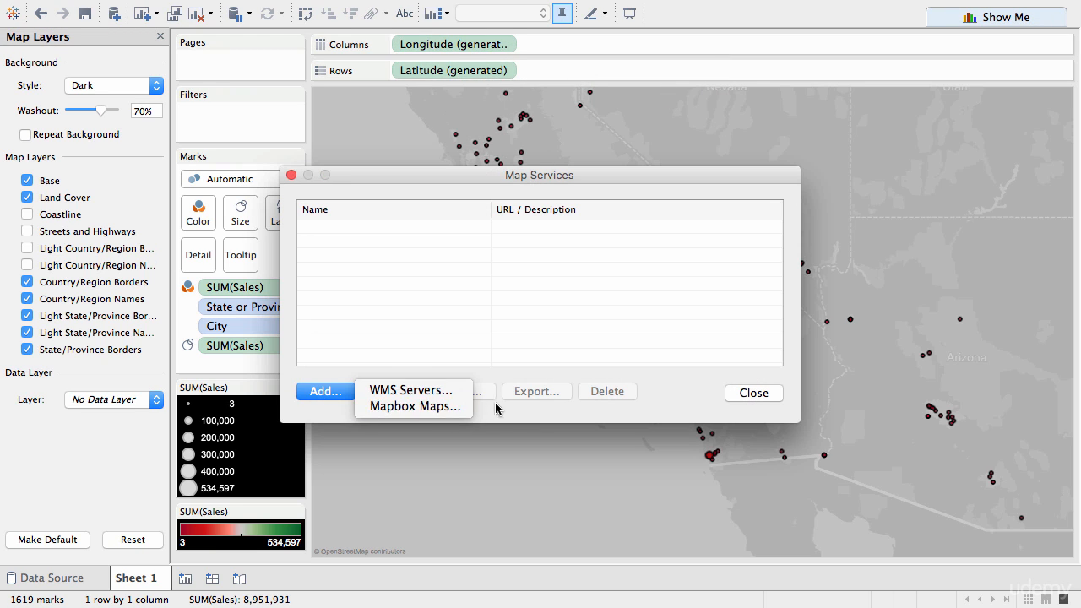
pyautogui.click(415, 391)
pyautogui.rightClick(558, 279)
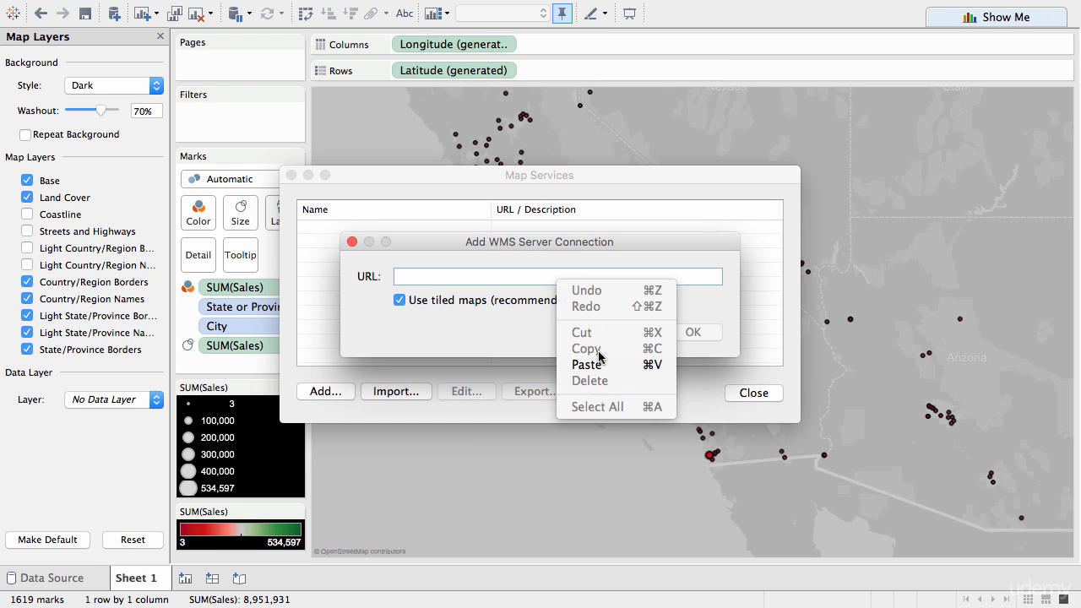
pyautogui.click(598, 363)
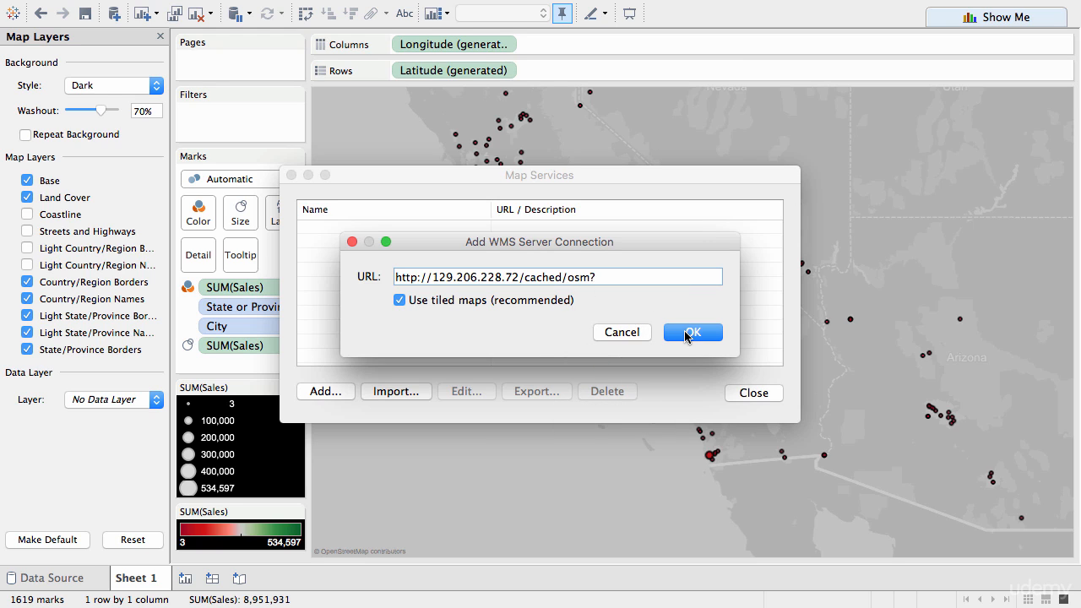
pyautogui.click(687, 333)
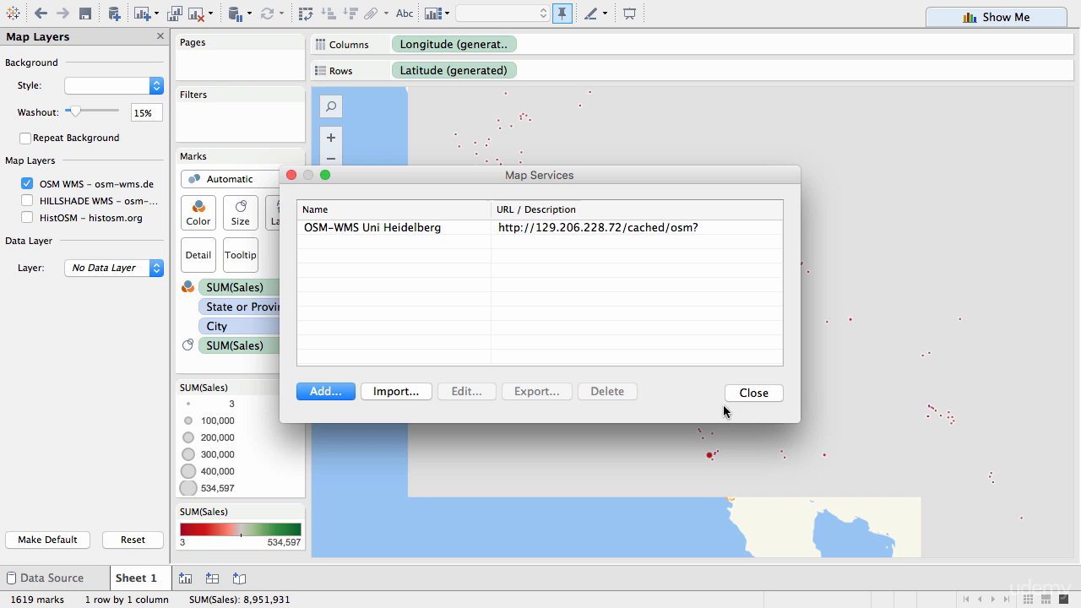
# Step: Close the Map Services dialog and check which background map is active for the worksheet
pyautogui.click(752, 393)
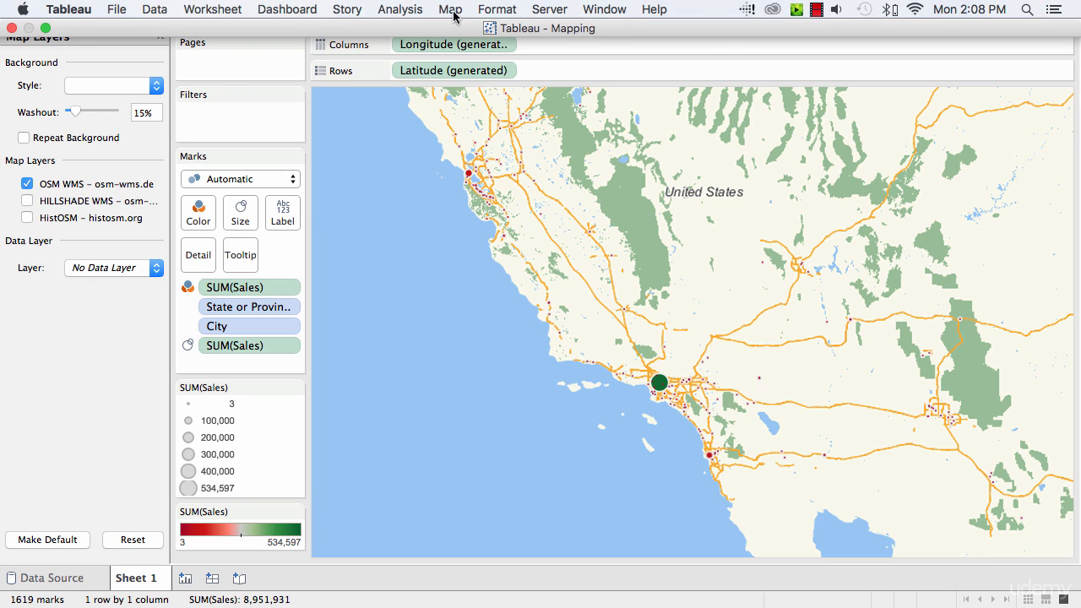
pyautogui.click(450, 9)
pyautogui.moveTo(461, 30)
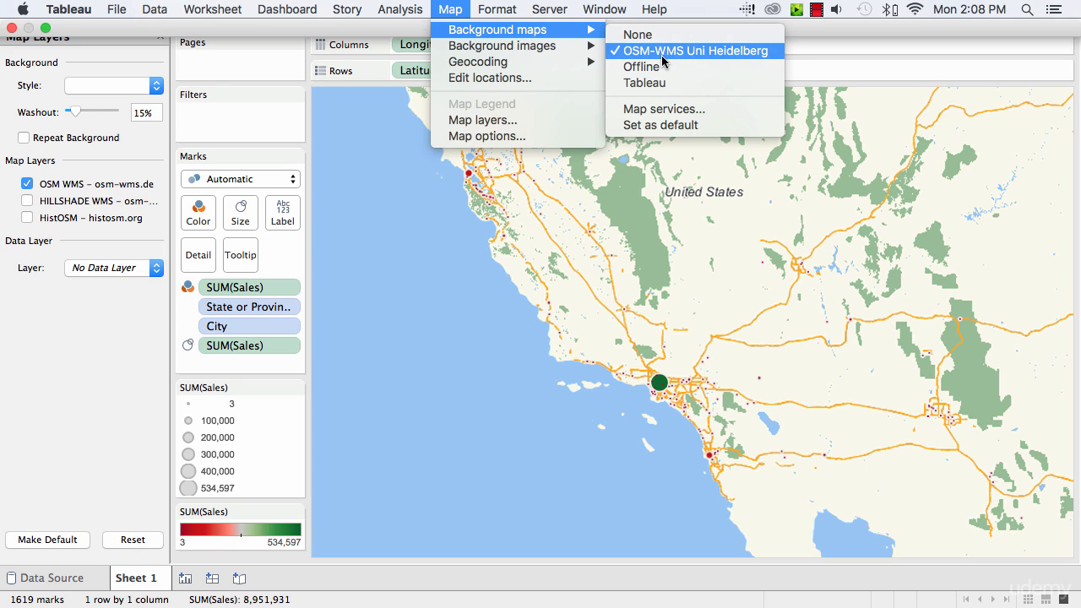
pyautogui.click(553, 419)
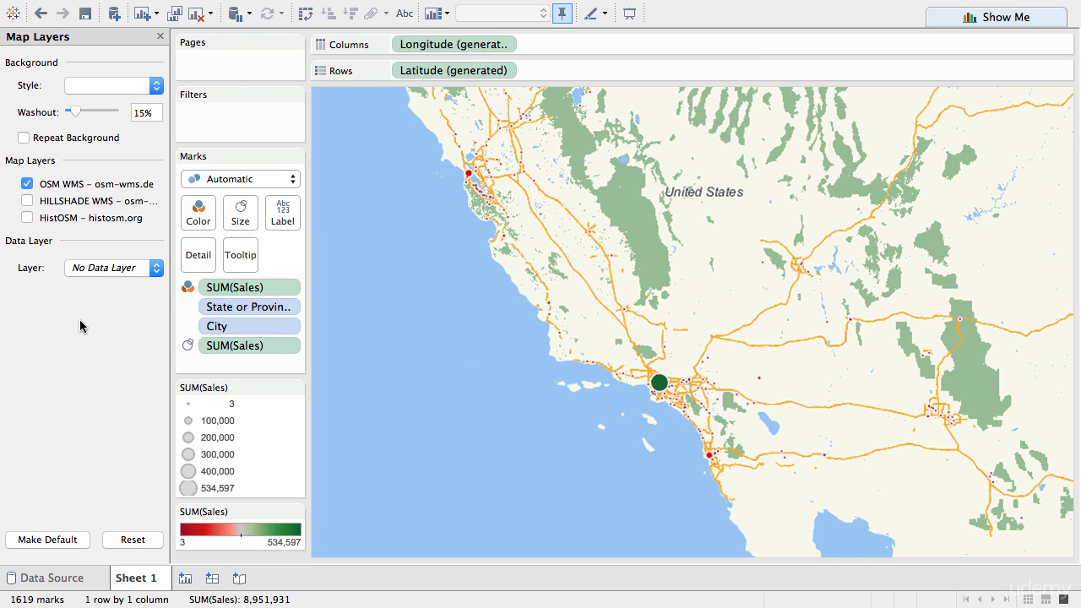
# Step: Turn on the HistOSM - histosm.org layer over the Southern California area of the map and close the Map Layers settings
pyautogui.moveTo(358, 197)
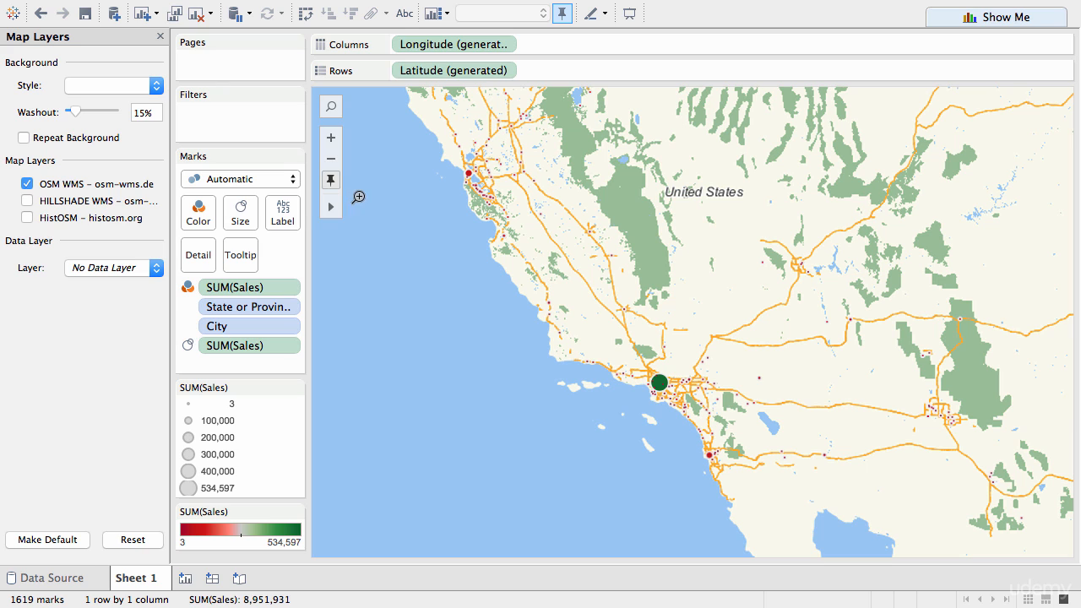
pyautogui.click(331, 182)
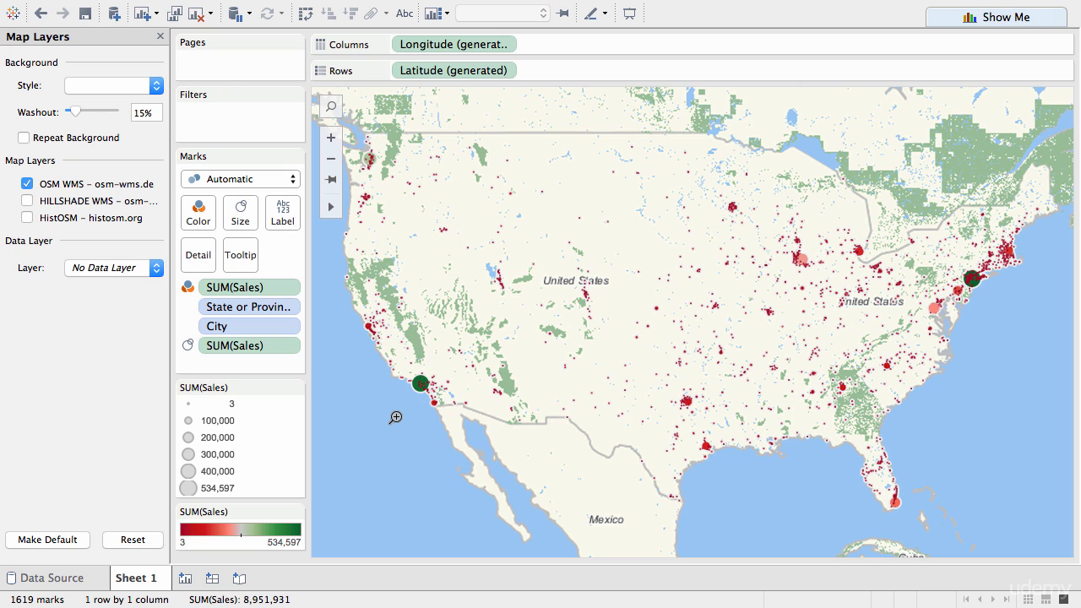
pyautogui.moveTo(332, 207)
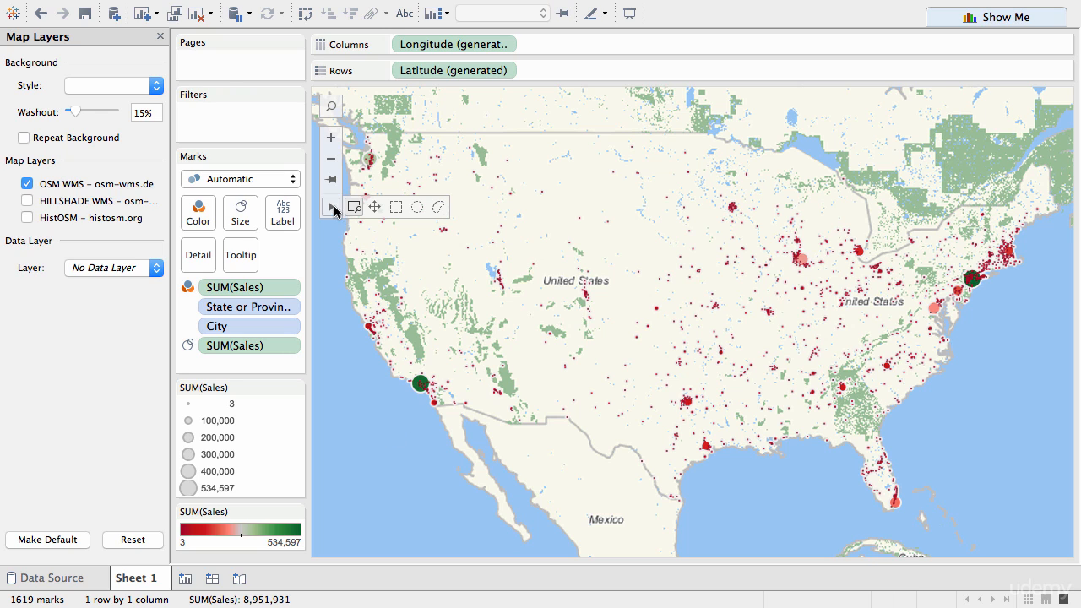
pyautogui.moveTo(407, 372); pyautogui.dragTo(442, 401)
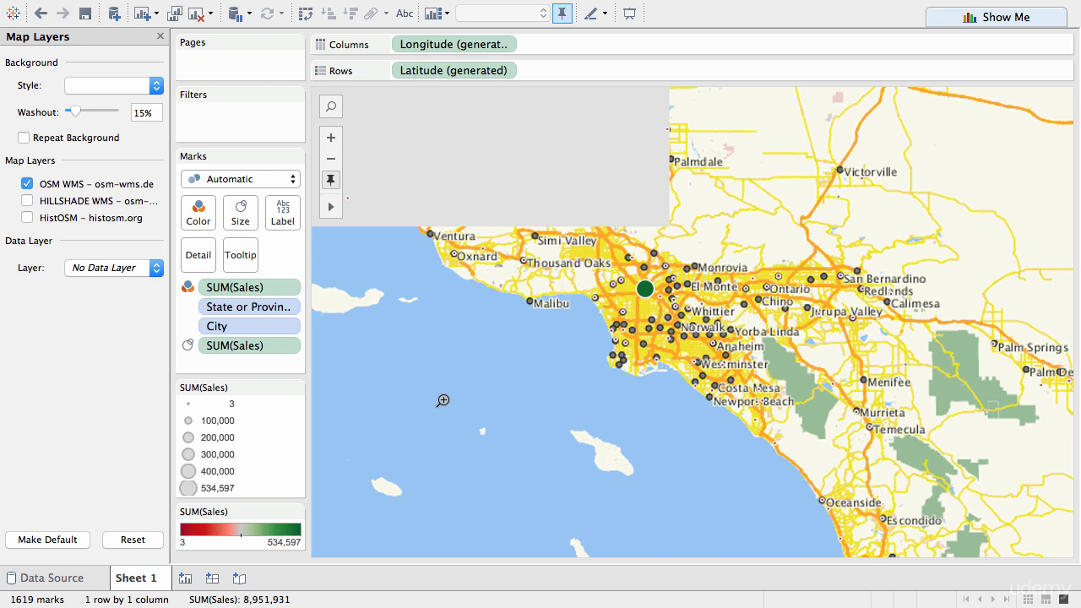
pyautogui.click(27, 219)
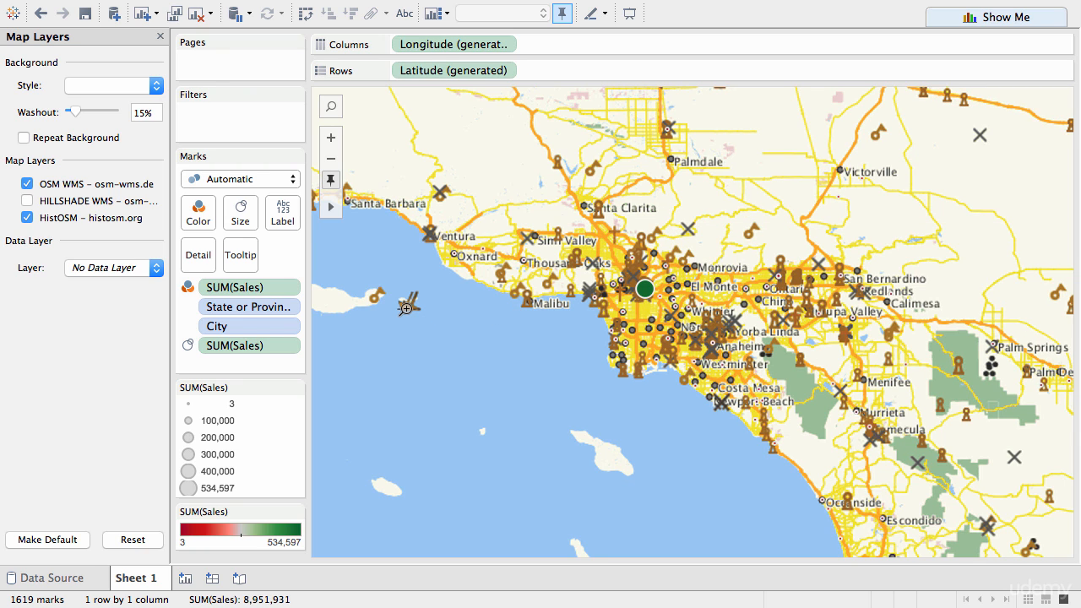
pyautogui.scroll(-2, 407, 308)
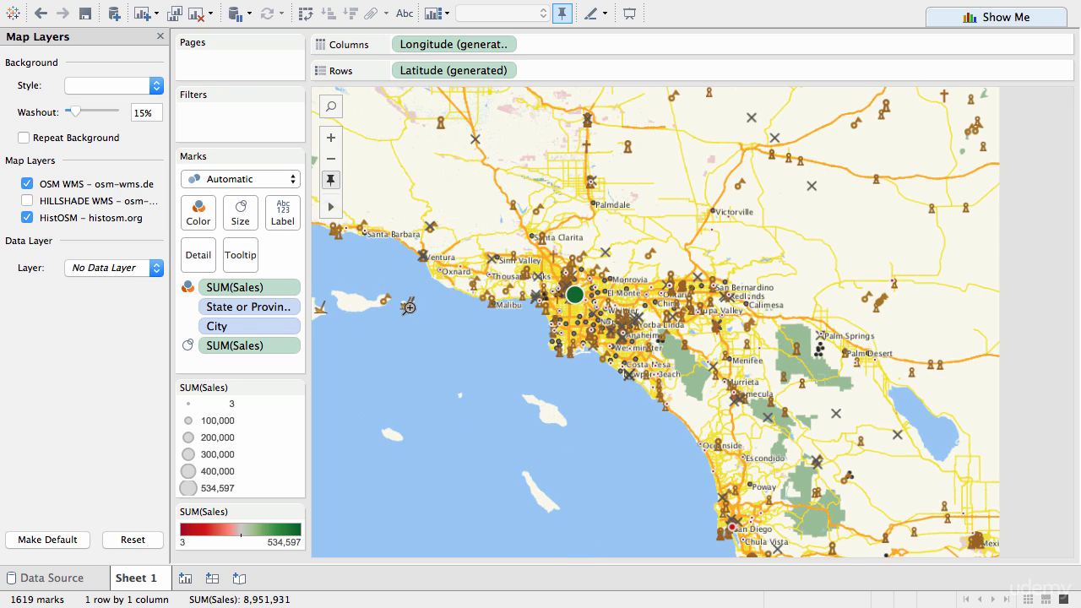
pyautogui.scroll(-2, 409, 307)
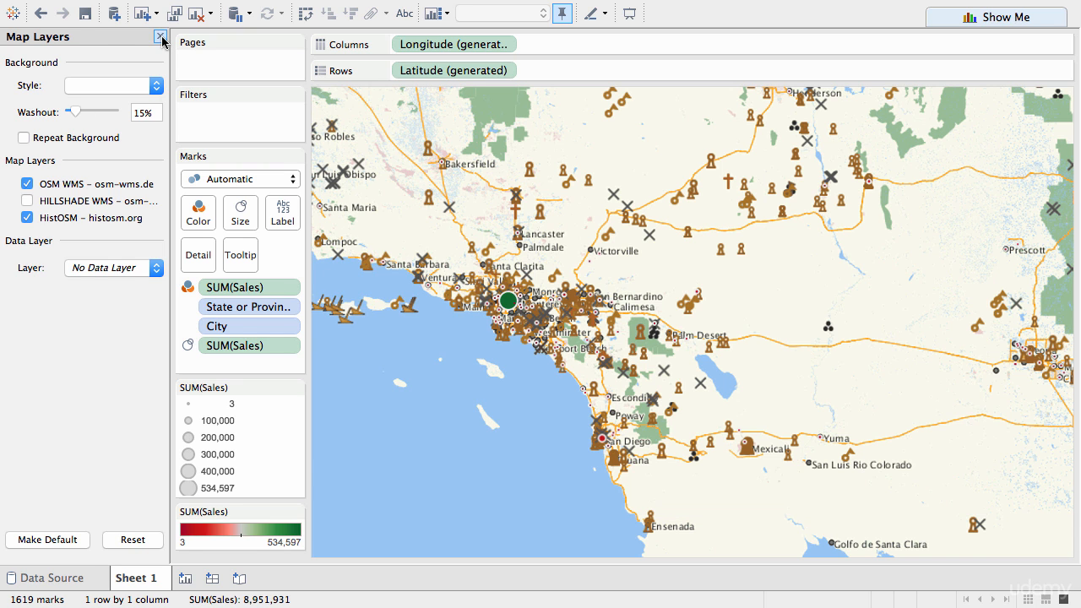
pyautogui.click(160, 37)
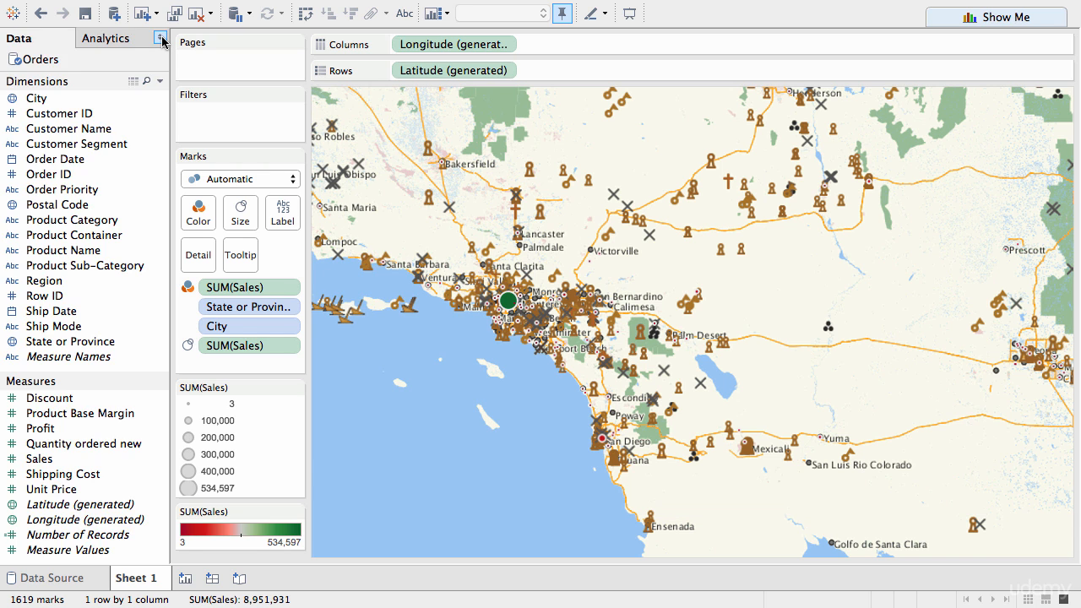
# Step: Assign the Country/Region geographic role to the Region dimension
pyautogui.click(71, 285)
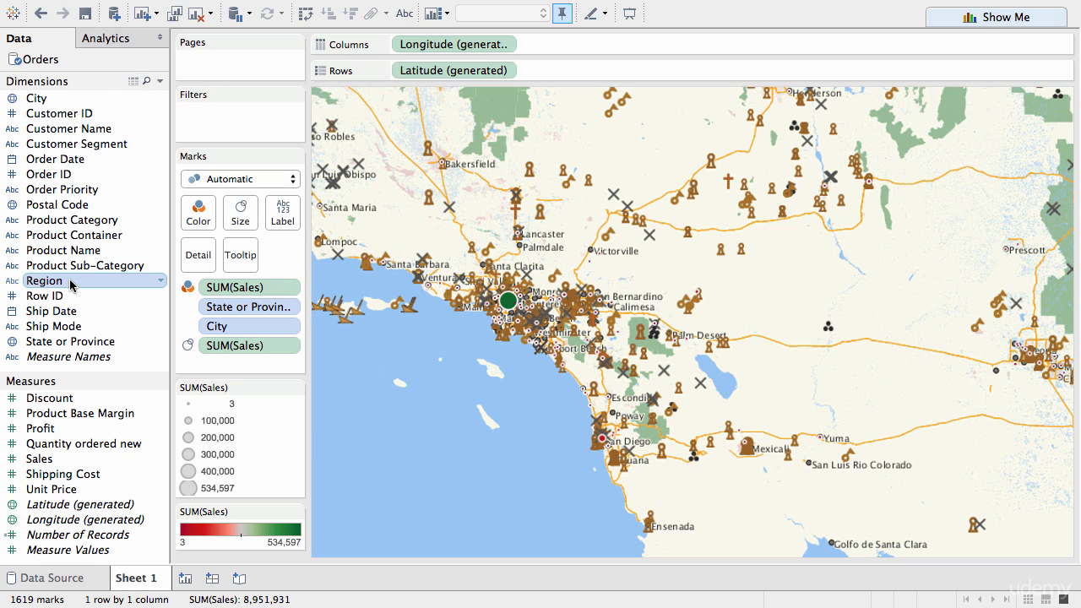
pyautogui.click(160, 284)
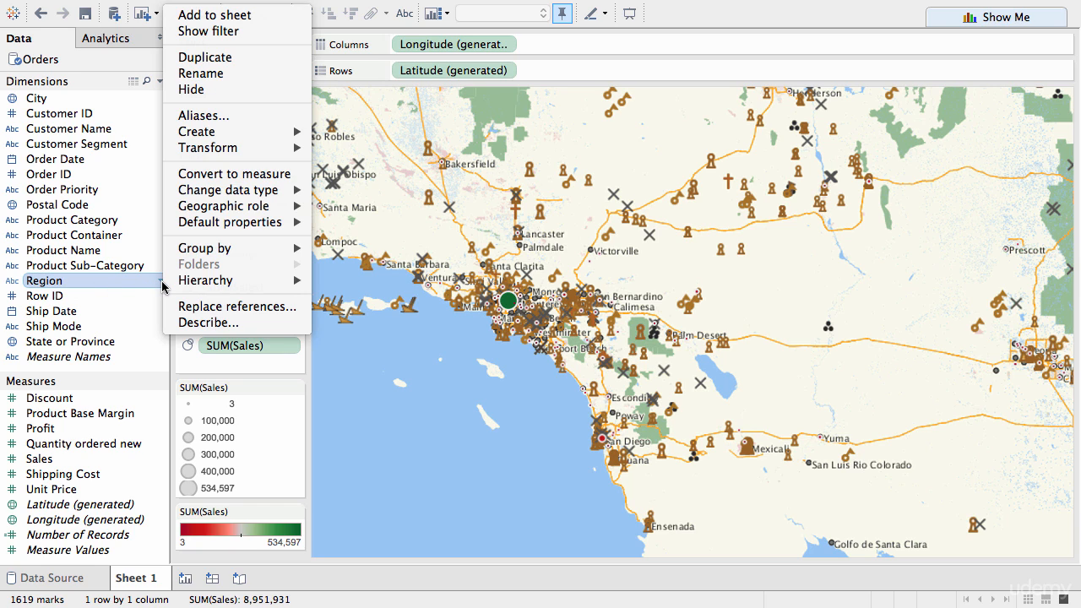
pyautogui.moveTo(294, 207)
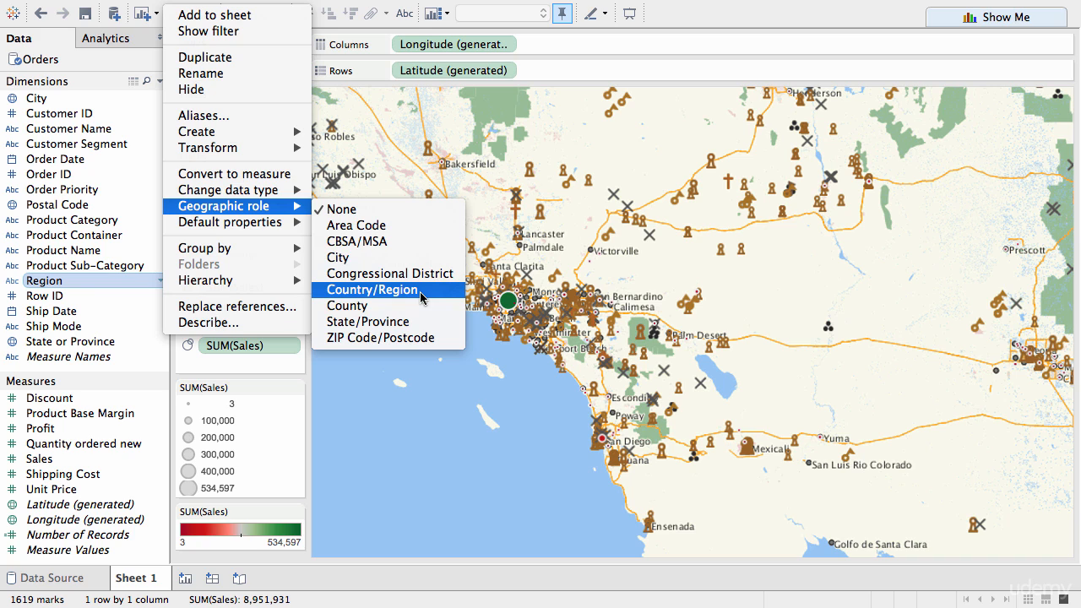
pyautogui.click(377, 292)
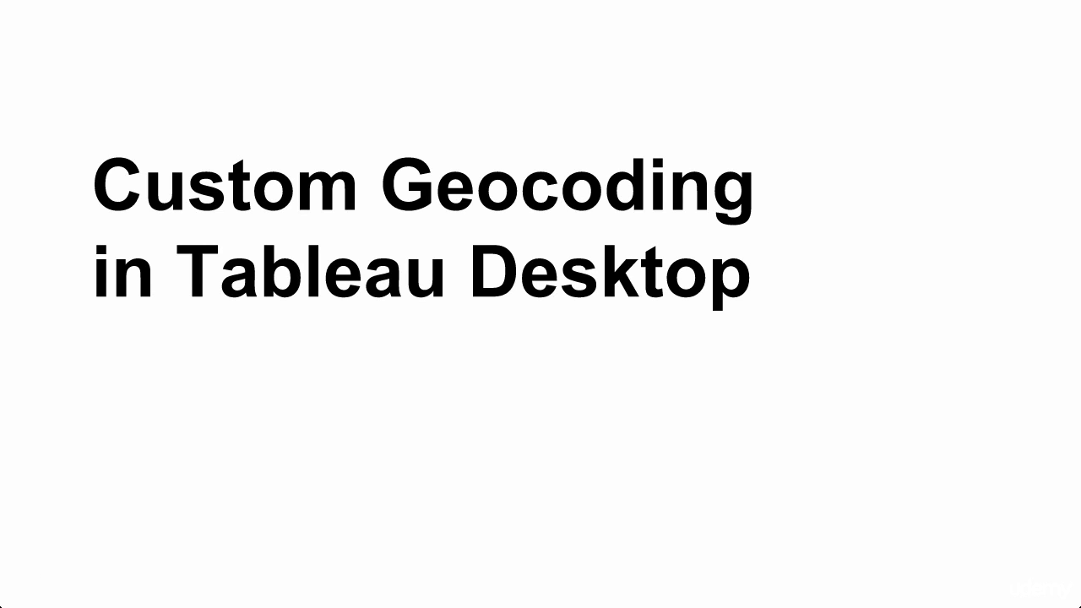
pyautogui.press('Right')
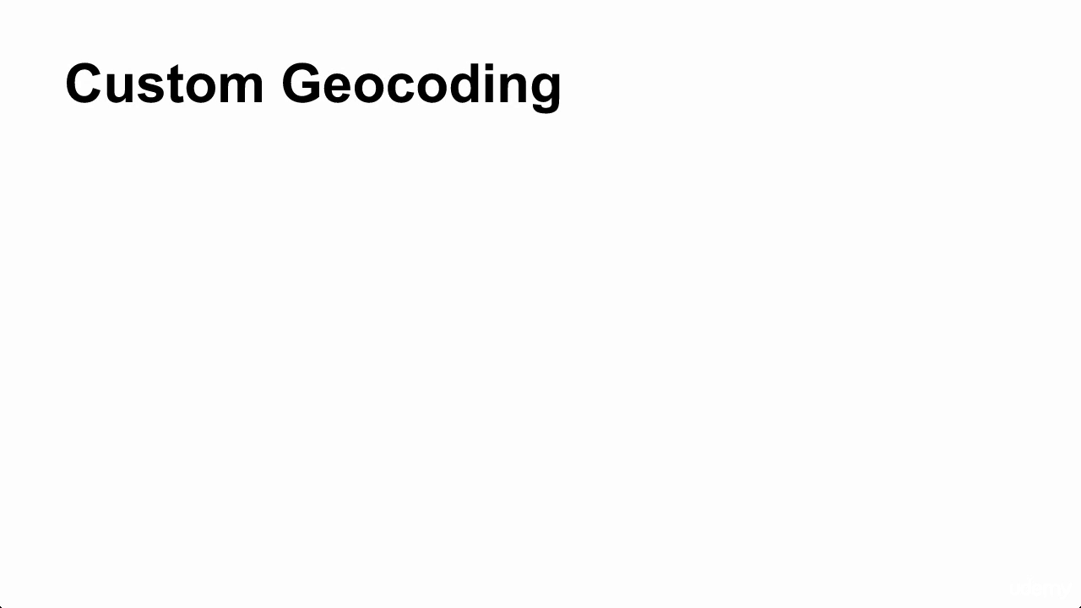
pyautogui.press('Right')
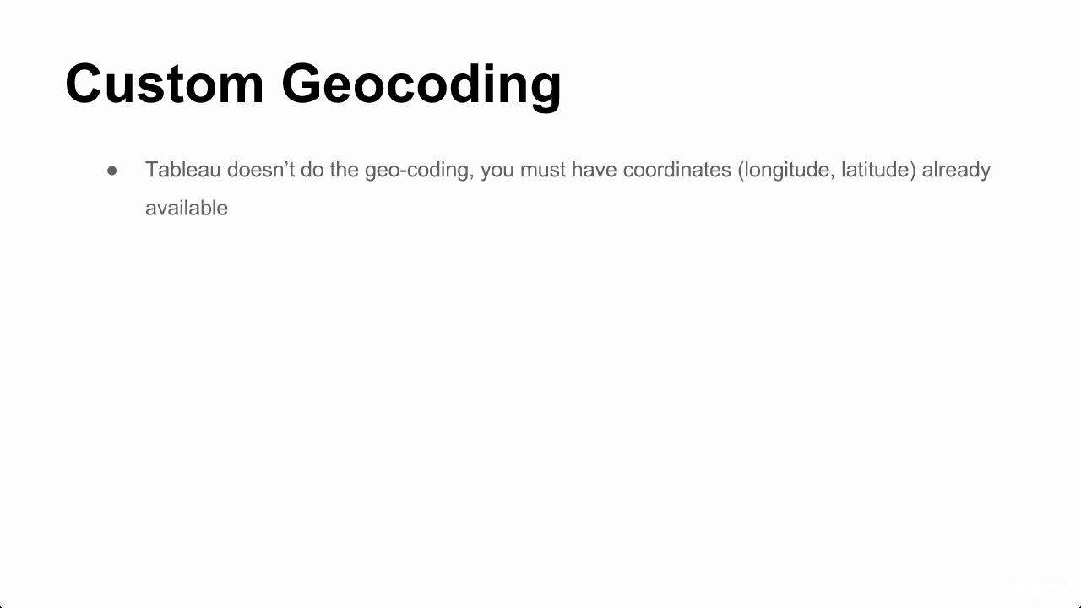
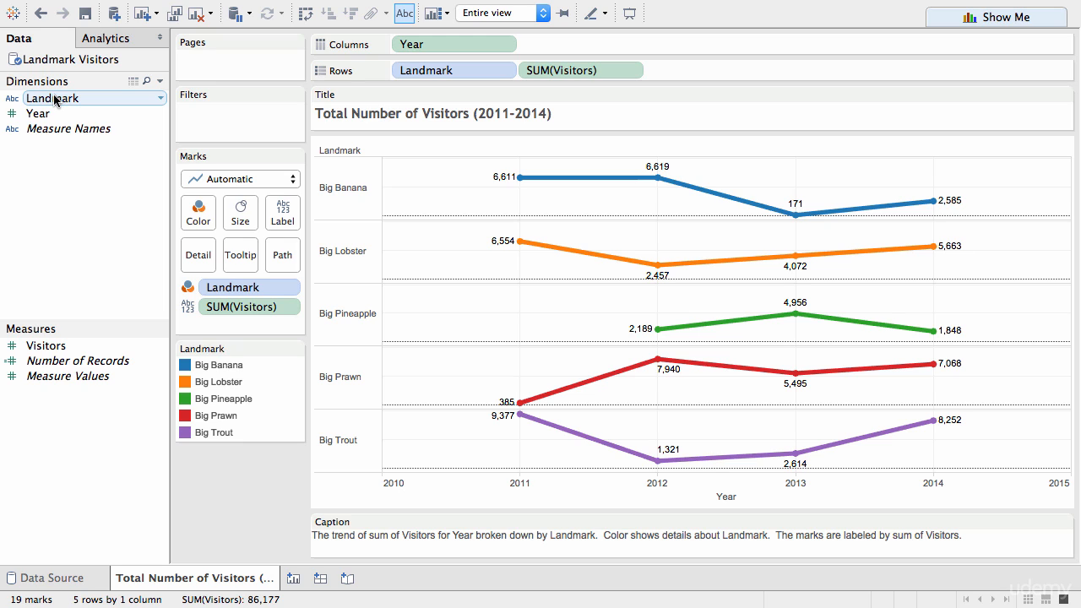
# Step: Check which geographic roles are available for the Landmark dimension without assigning one
pyautogui.click(162, 100)
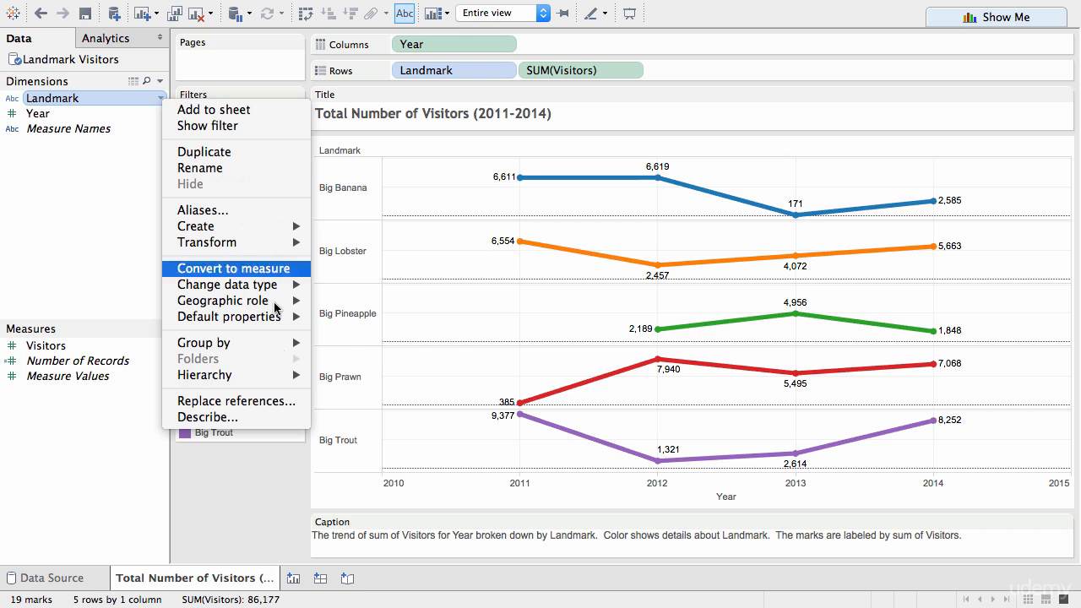
pyautogui.moveTo(289, 306)
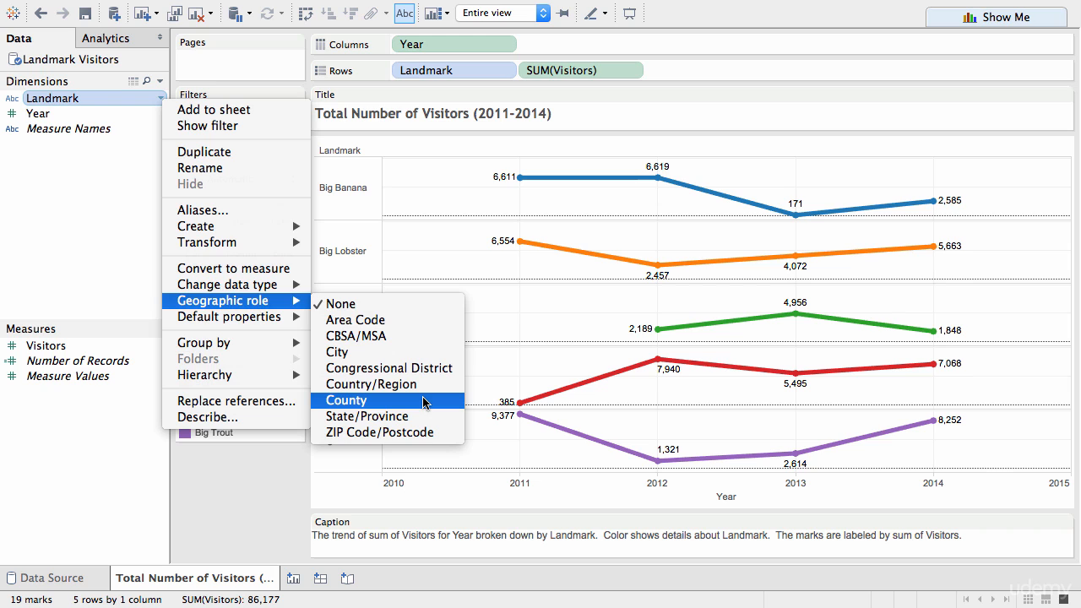
pyautogui.click(111, 243)
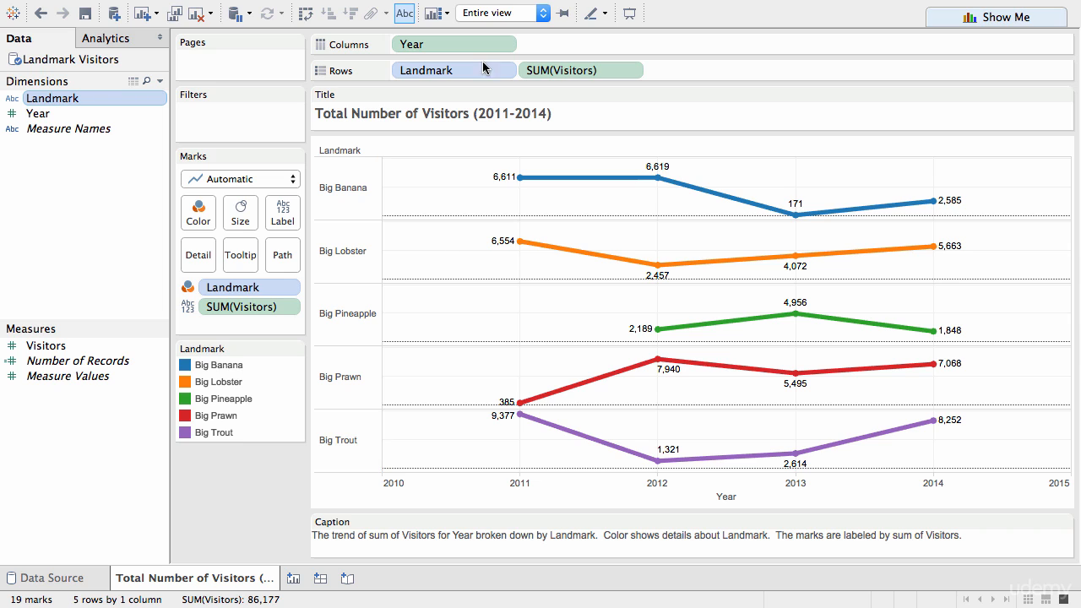
# Step: Import custom geocoding from the CSV files in the Mapsources folder of My Tableau Repository
pyautogui.moveTo(490, 7)
pyautogui.click(449, 11)
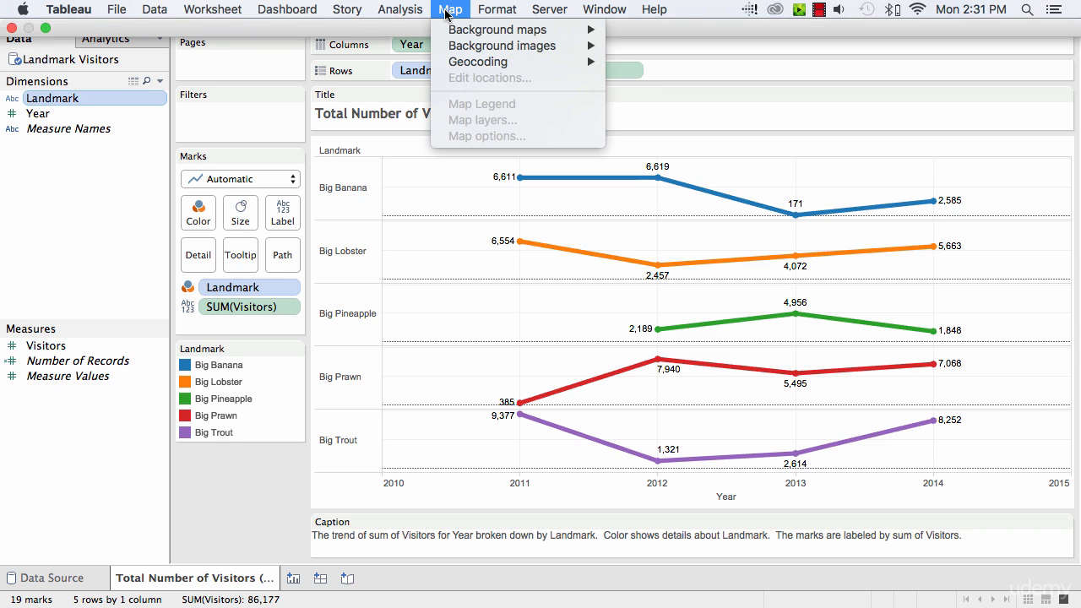
pyautogui.moveTo(541, 62)
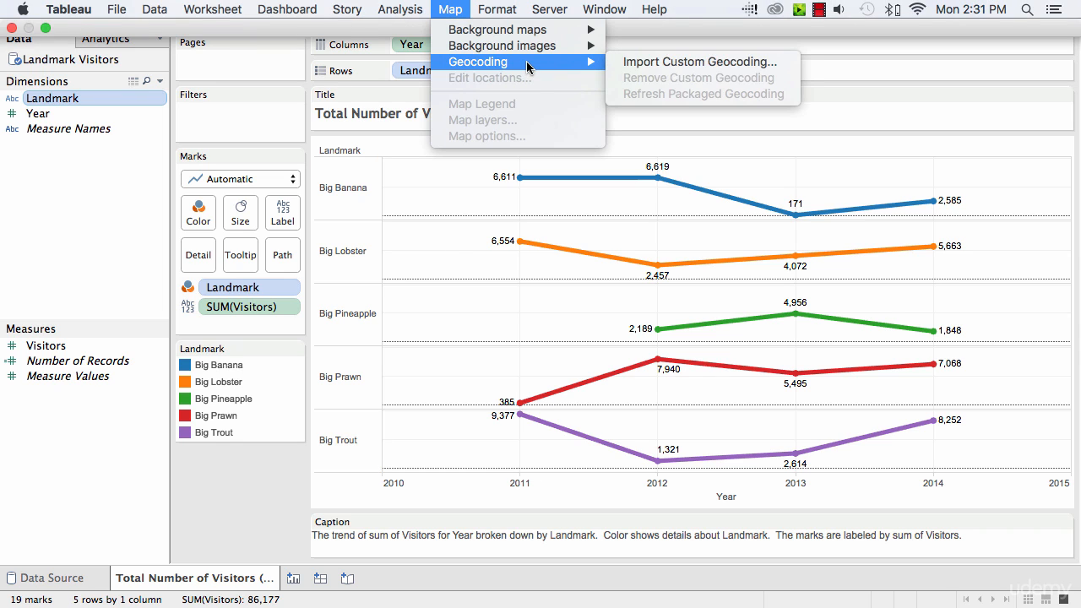
pyautogui.click(656, 62)
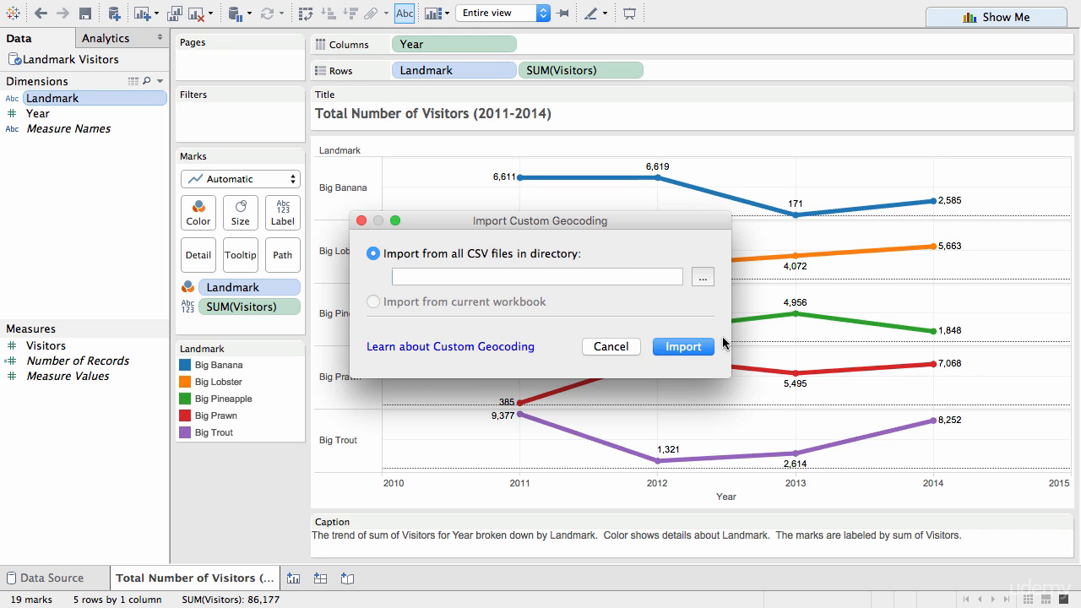
pyautogui.click(703, 281)
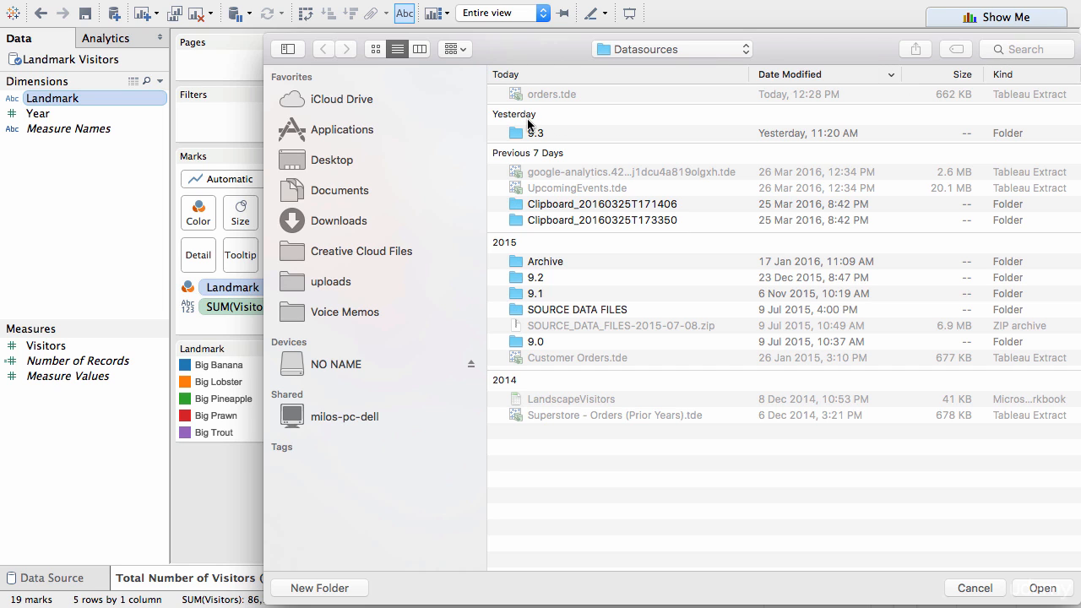
pyautogui.click(336, 196)
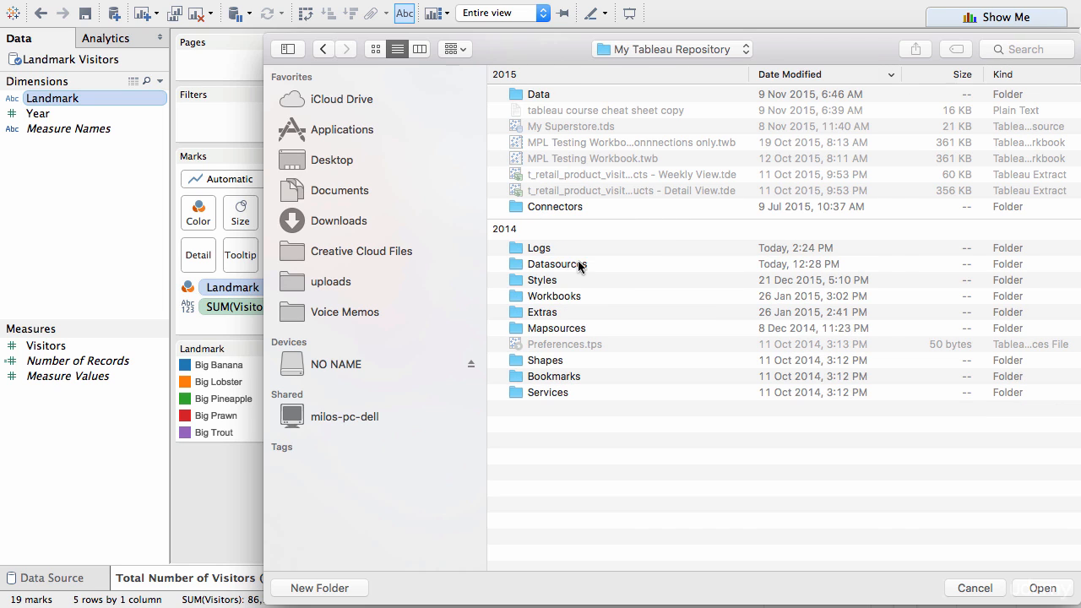
pyautogui.click(580, 265)
pyautogui.doubleClick(576, 329)
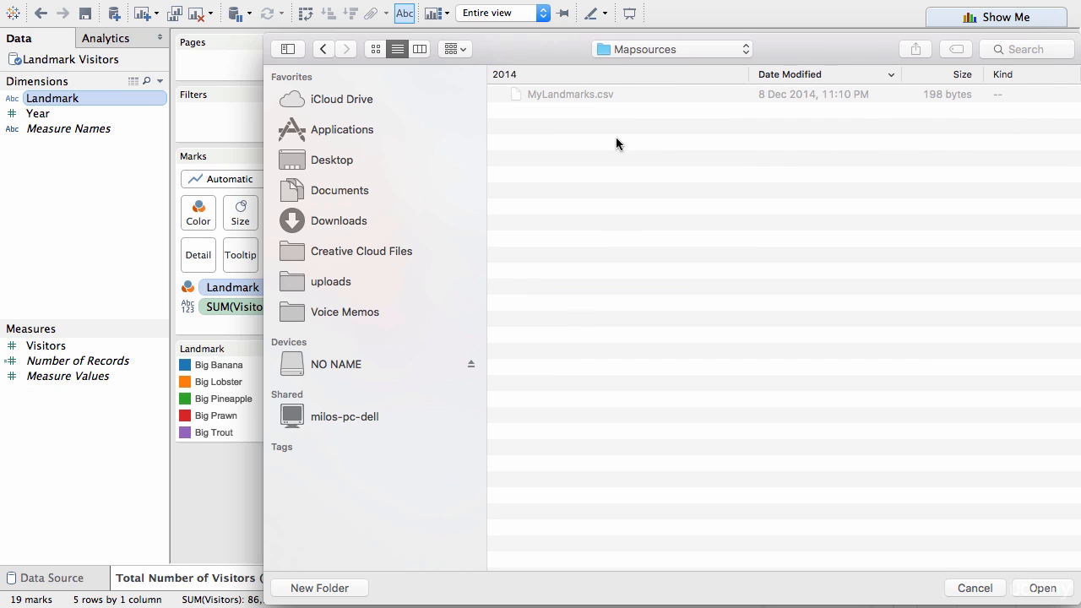
pyautogui.click(1047, 590)
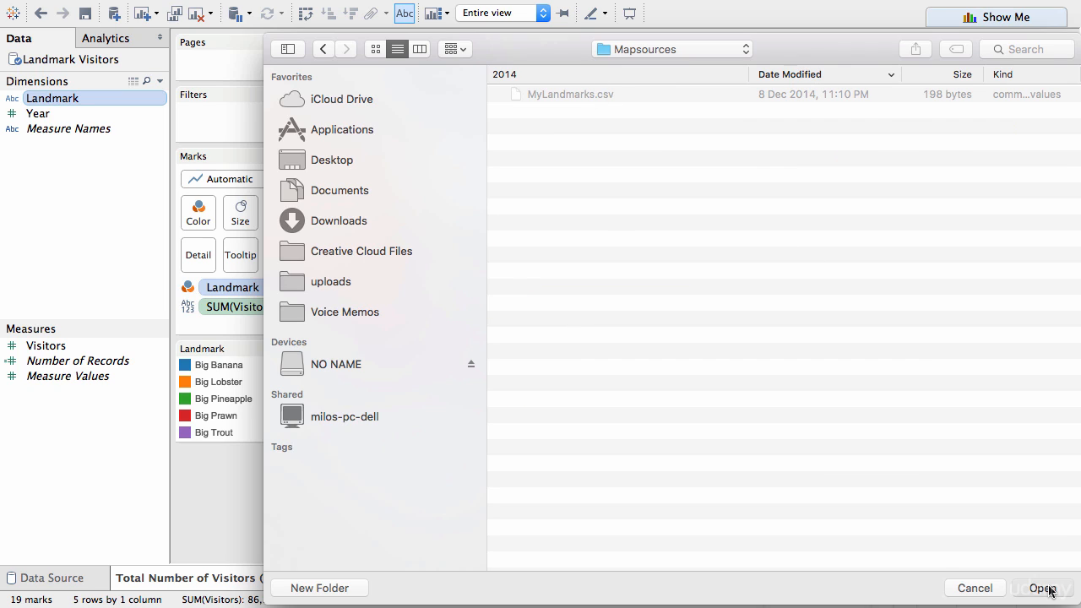
pyautogui.click(685, 349)
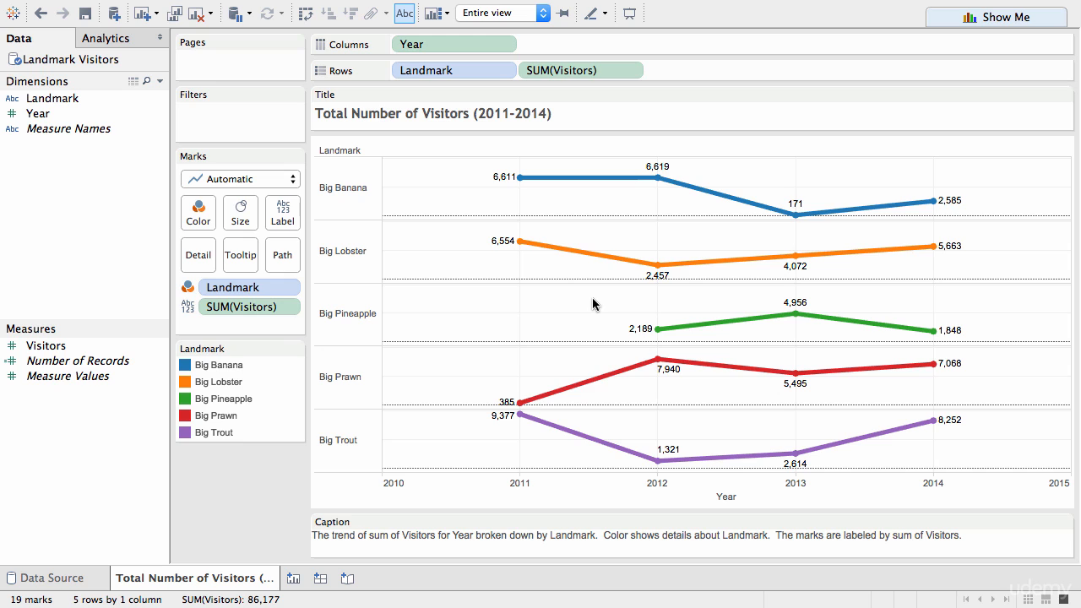
# Step: Assign the custom Landmark geographic role to the Landmark dimension
pyautogui.click(162, 100)
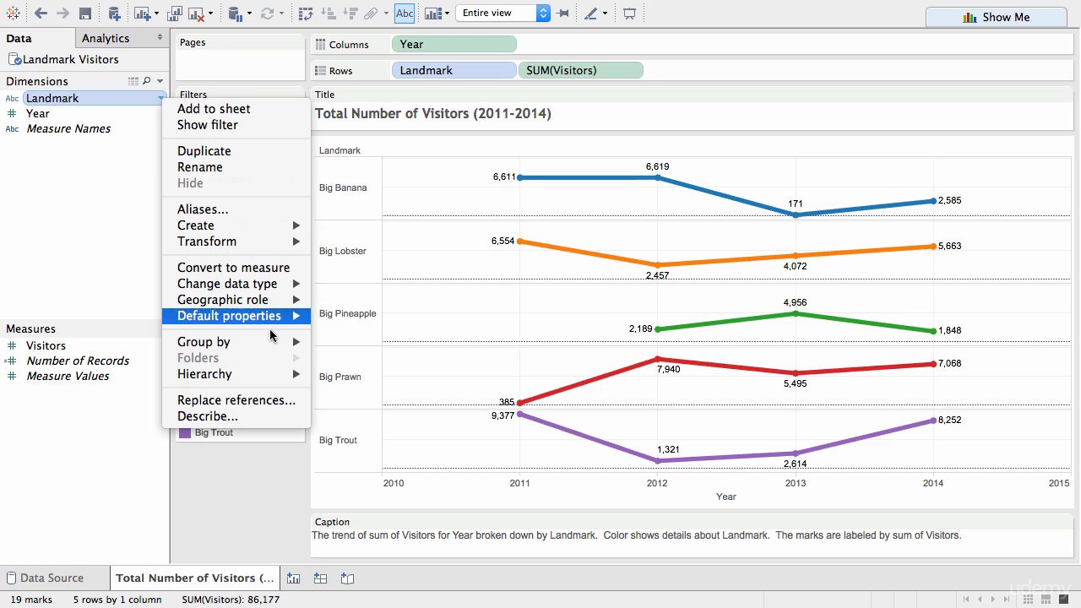
pyautogui.moveTo(283, 300)
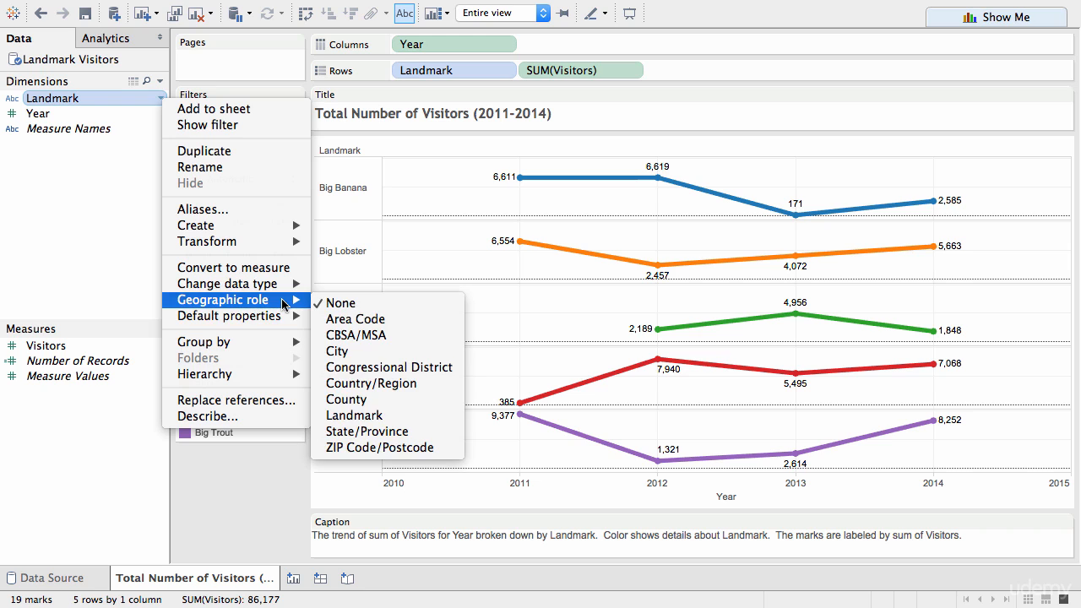
pyautogui.click(389, 418)
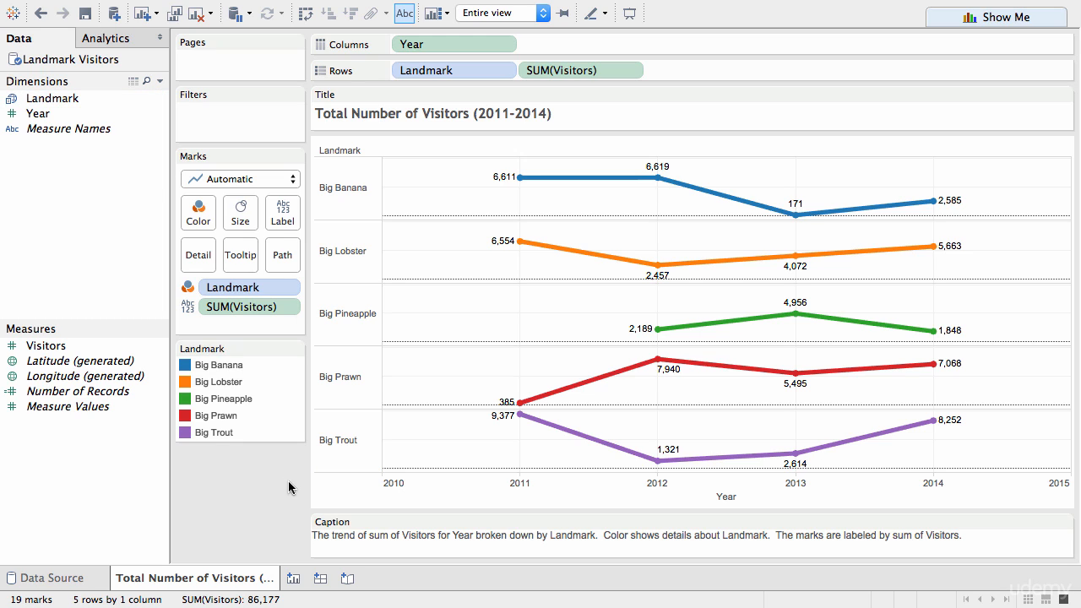
# Step: Create a new worksheet that plots the Landmark dimension on a map and label the marks with the landmark names
pyautogui.click(293, 581)
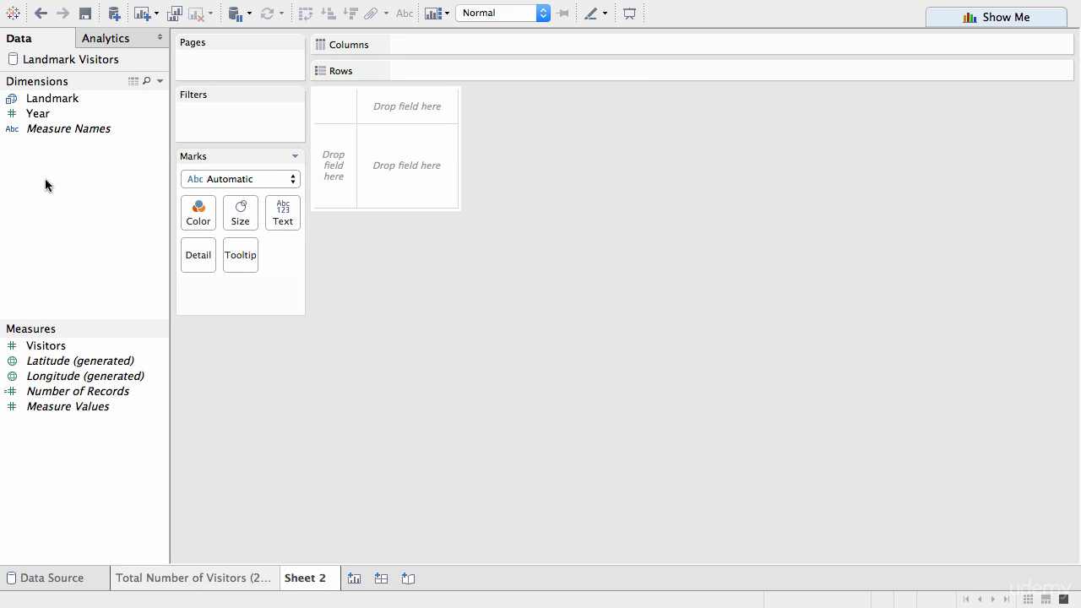
pyautogui.click(39, 97)
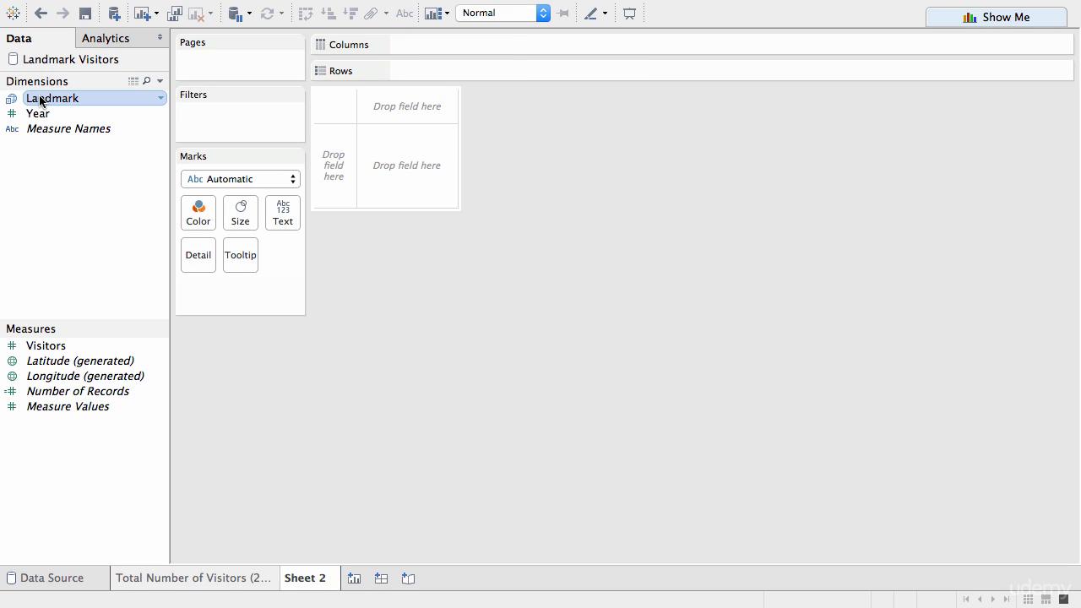
pyautogui.doubleClick(39, 99)
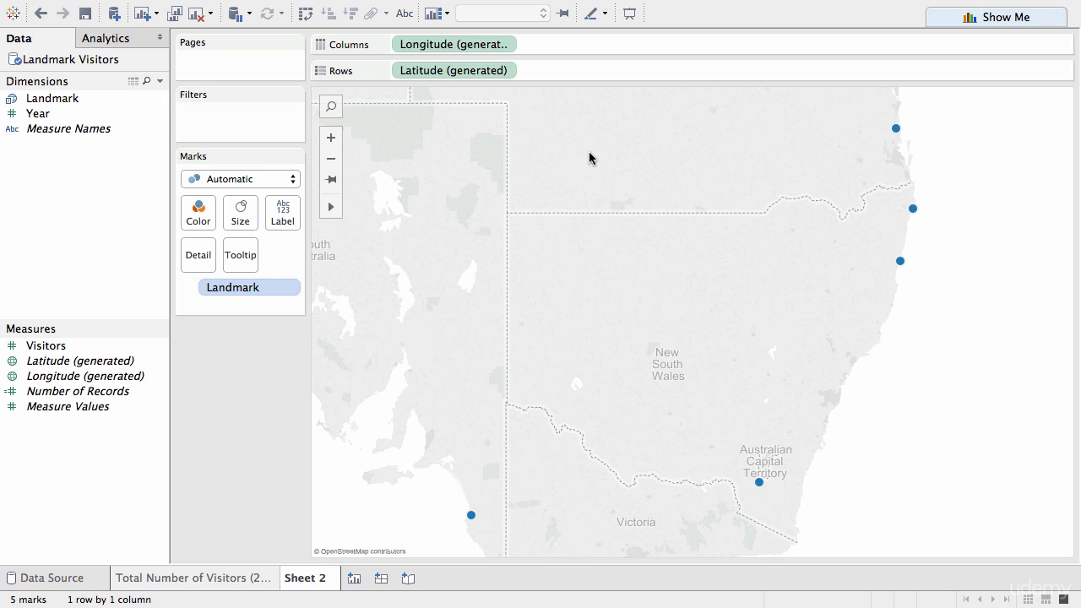
pyautogui.moveTo(68, 99); pyautogui.dragTo(285, 219)
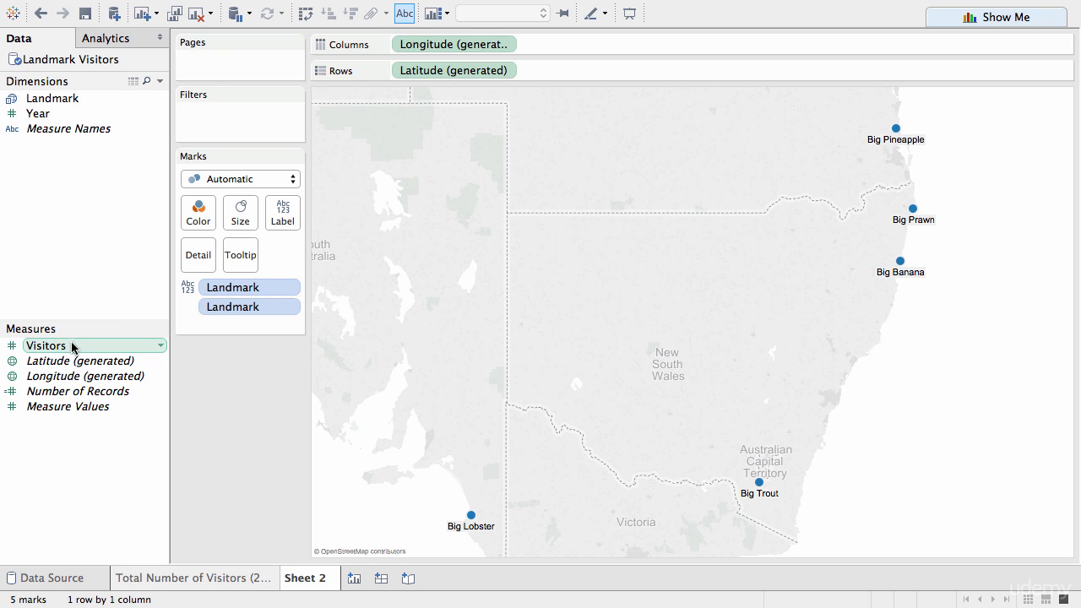
# Step: Size the landmark marks by Visitors and enlarge the overall mark size to about the middle of its range
pyautogui.moveTo(63, 346); pyautogui.dragTo(240, 213)
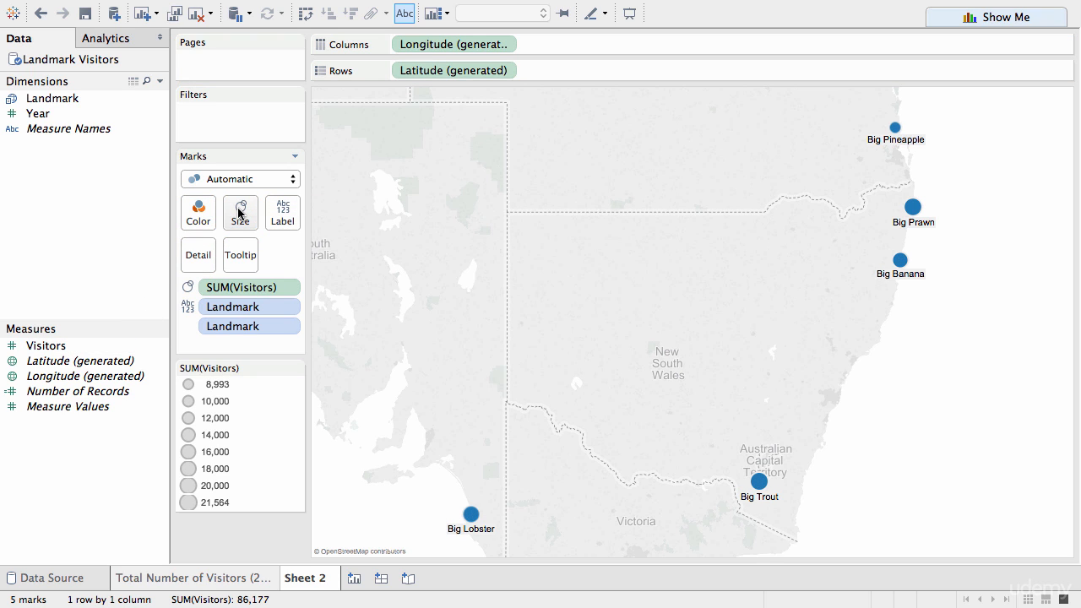
pyautogui.click(239, 213)
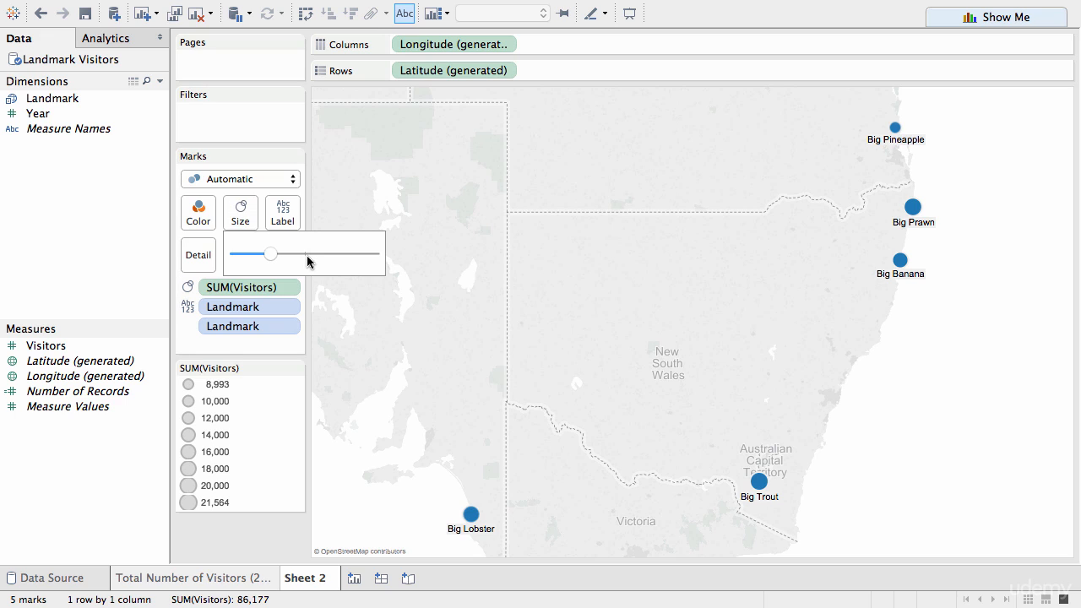
pyautogui.click(307, 253)
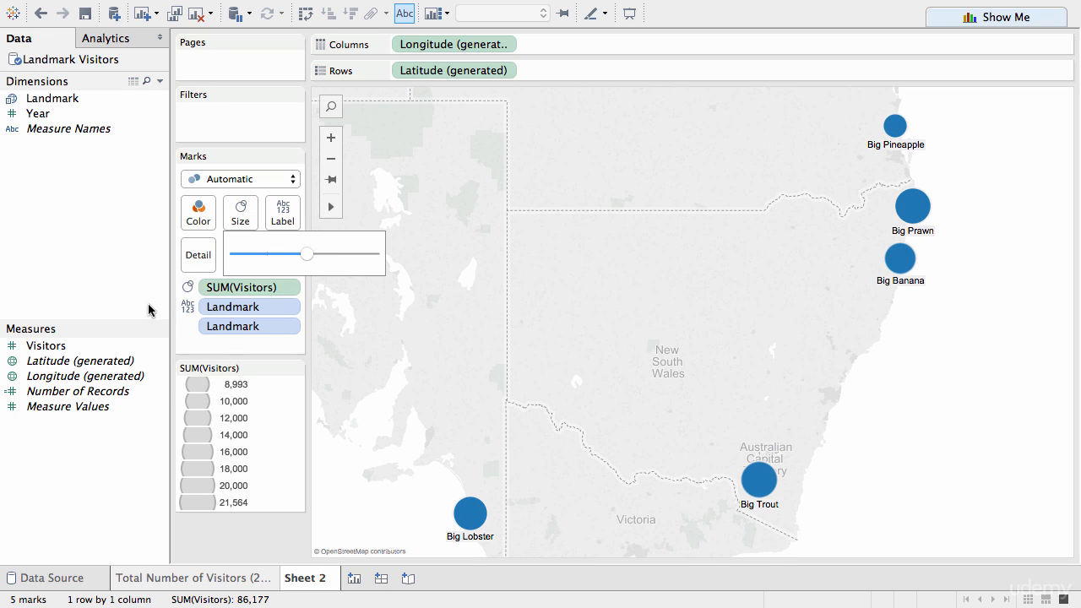
# Step: Color the landmark marks by Visitors using the Red-Blue Diverging palette
pyautogui.click(85, 349)
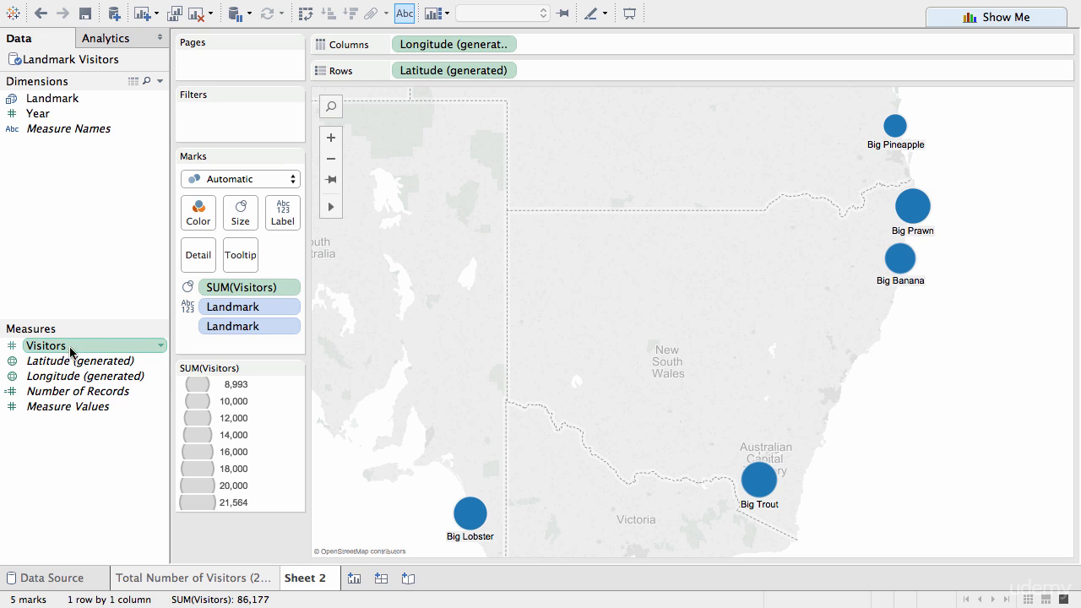
pyautogui.moveTo(60, 350); pyautogui.dragTo(201, 214)
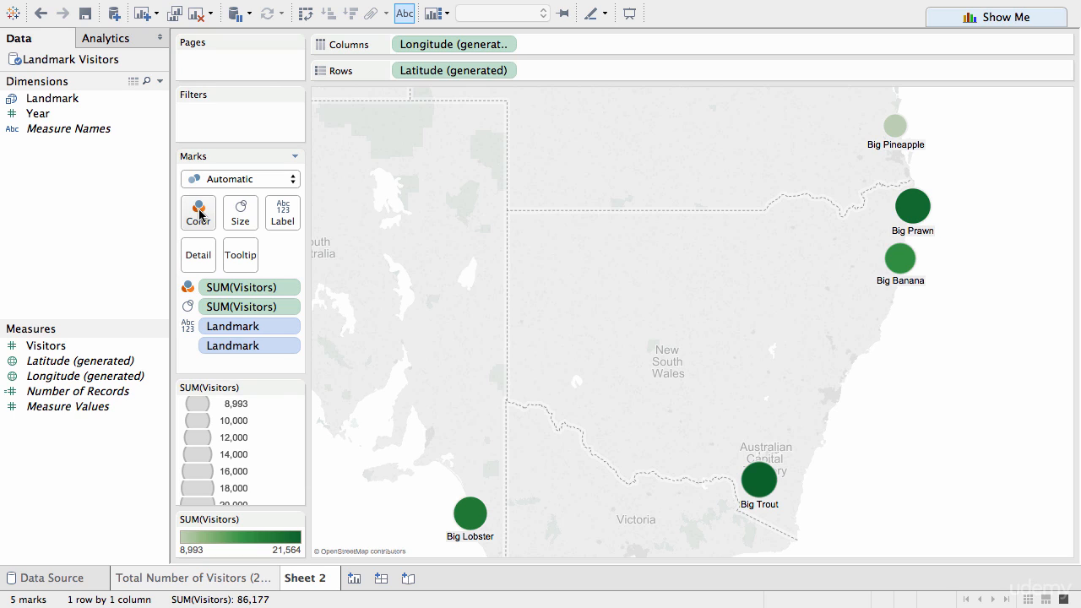
pyautogui.click(199, 213)
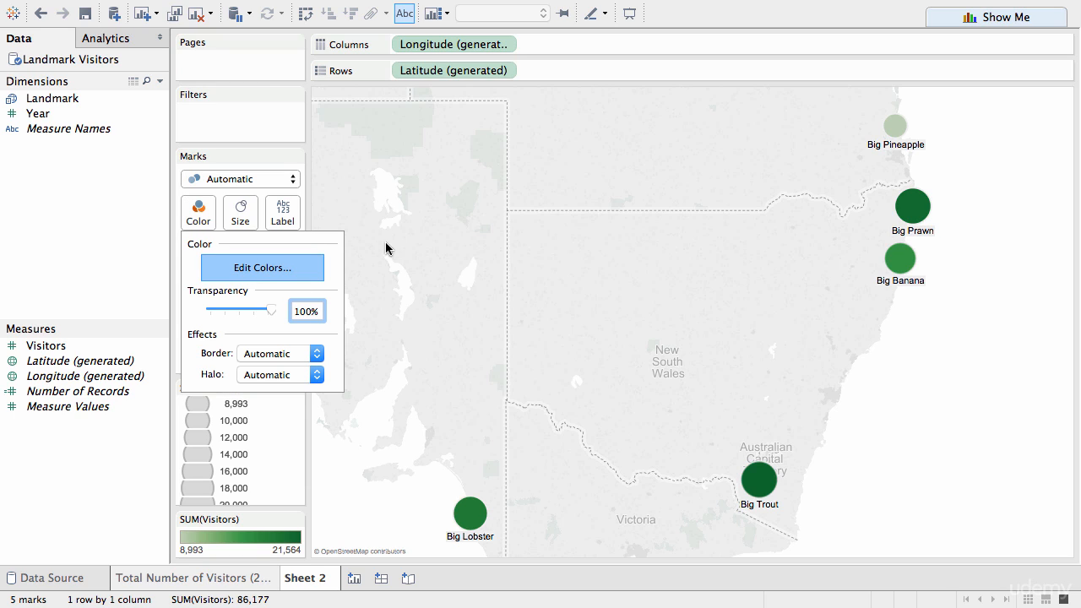
pyautogui.press('Return')
pyautogui.click(505, 207)
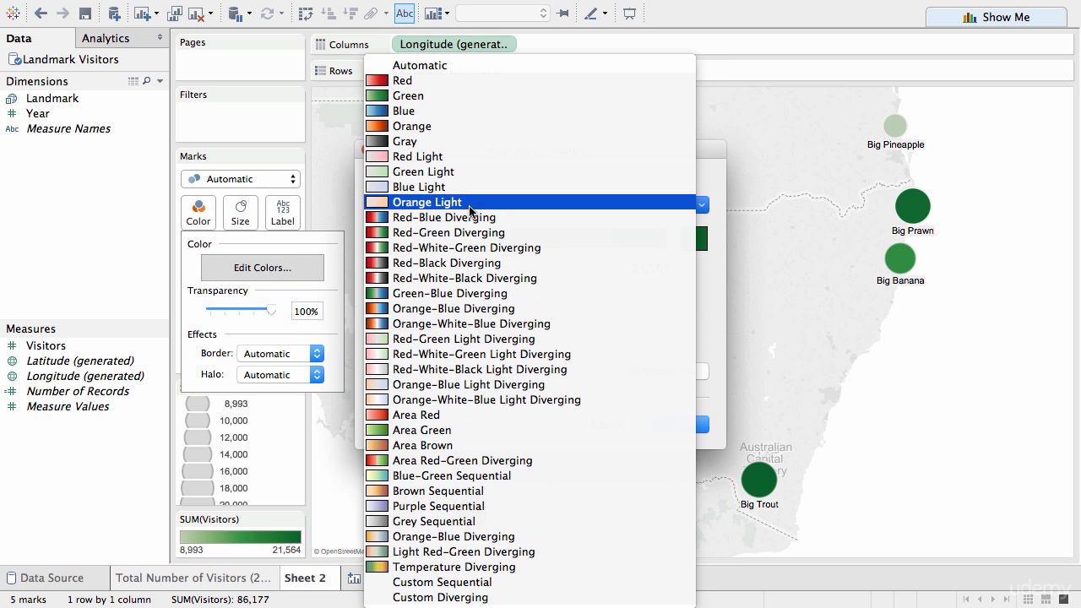
pyautogui.click(471, 218)
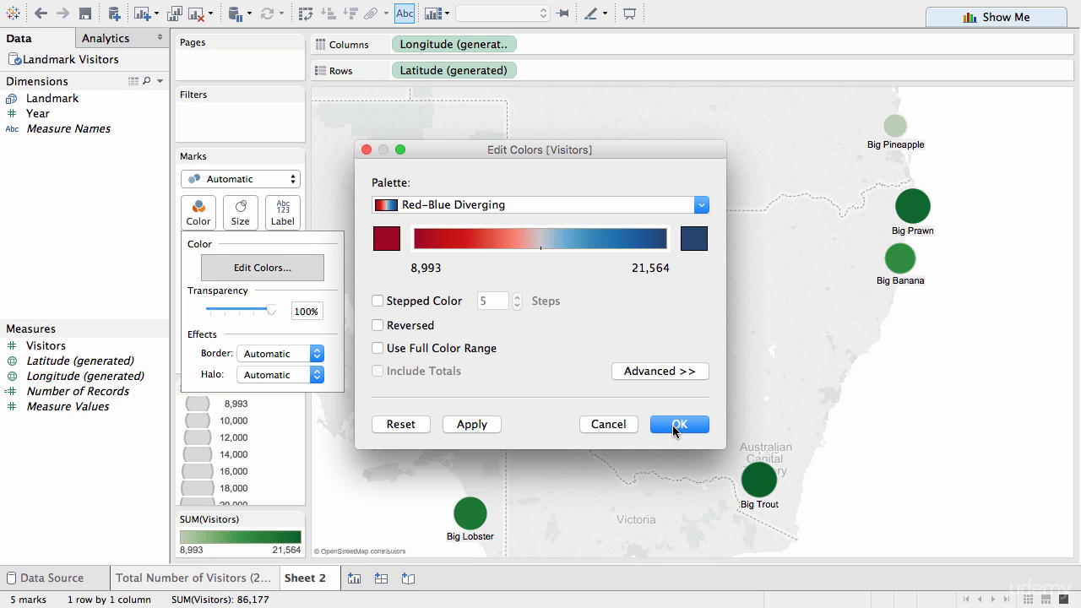
pyautogui.click(673, 427)
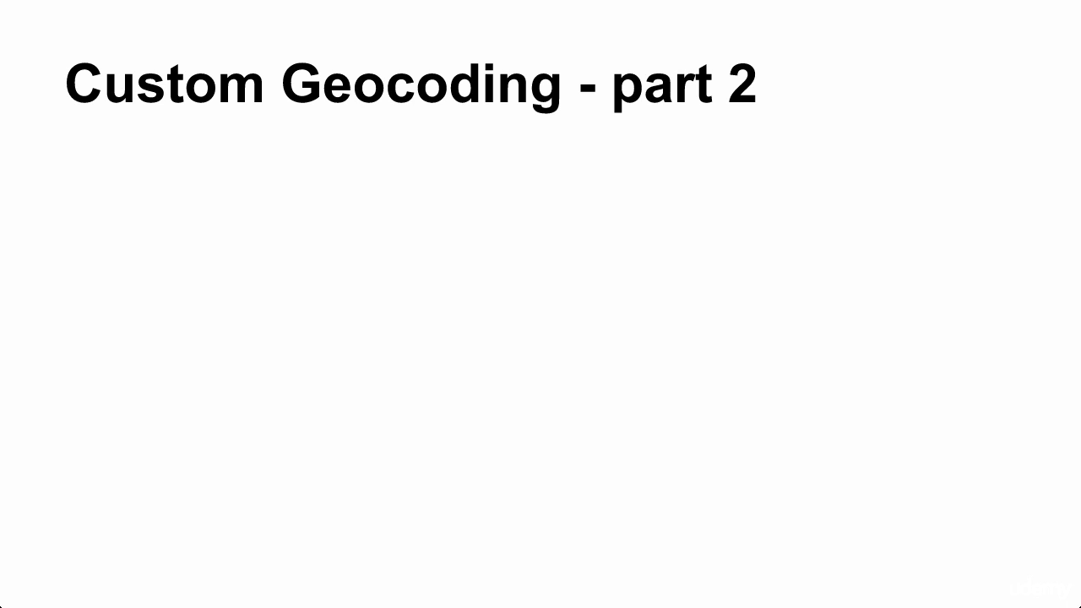
pyautogui.press('Right')
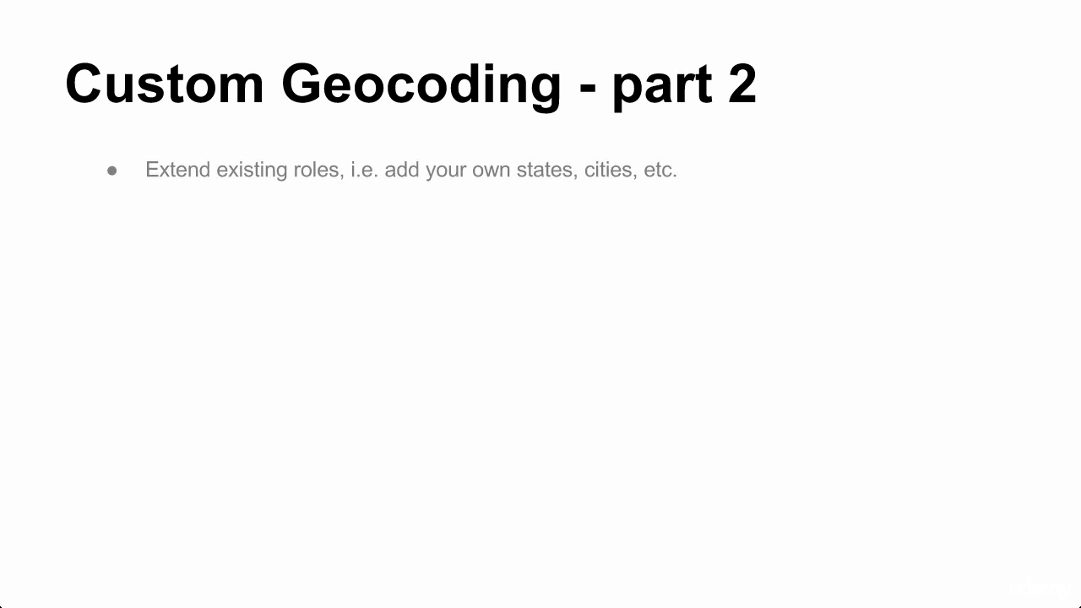